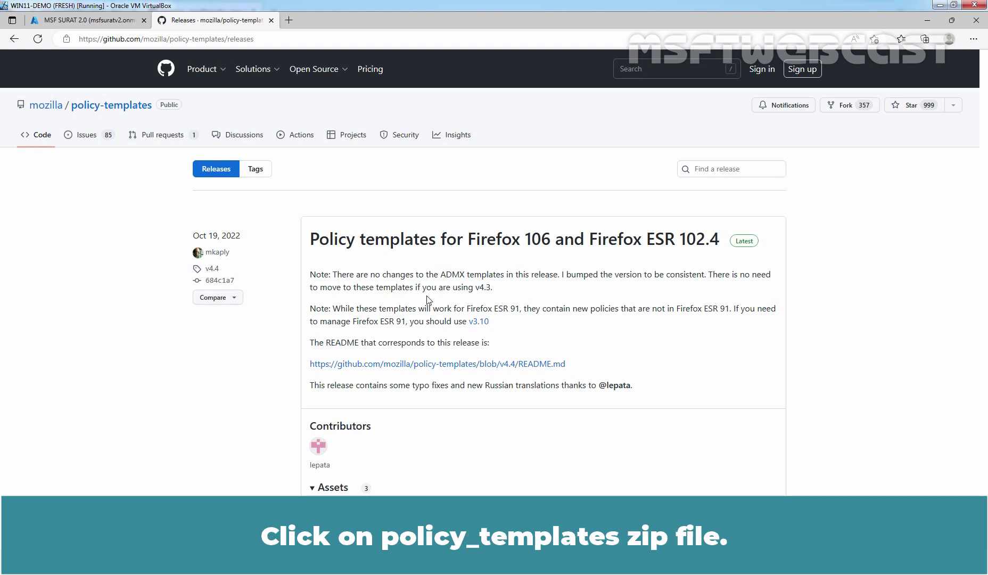
pyautogui.scroll(-2, 428, 300)
pyautogui.scroll(-1, 448, 279)
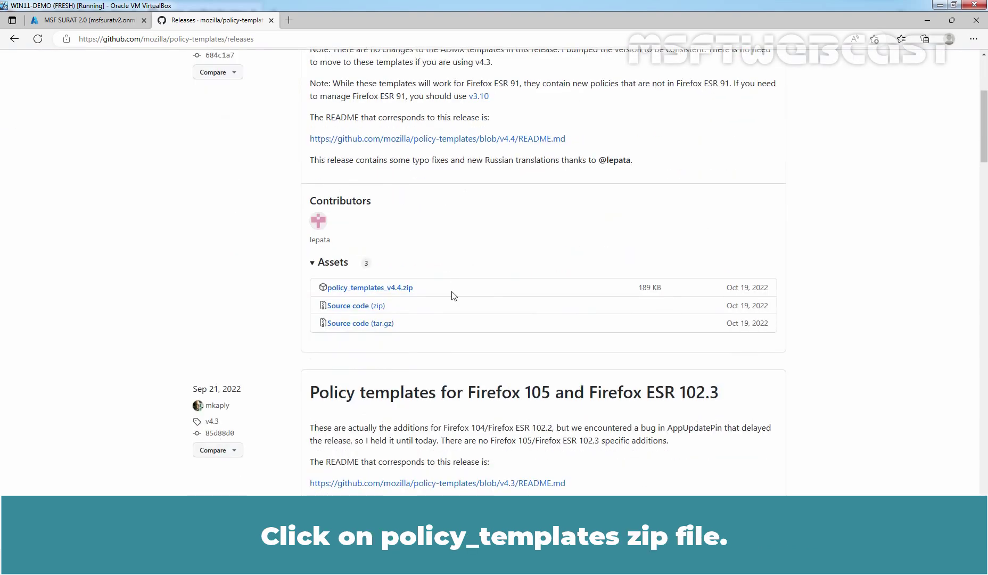
# Step: Download policy_templates_v4.4.zip and bring up File Explorer
pyautogui.click(386, 292)
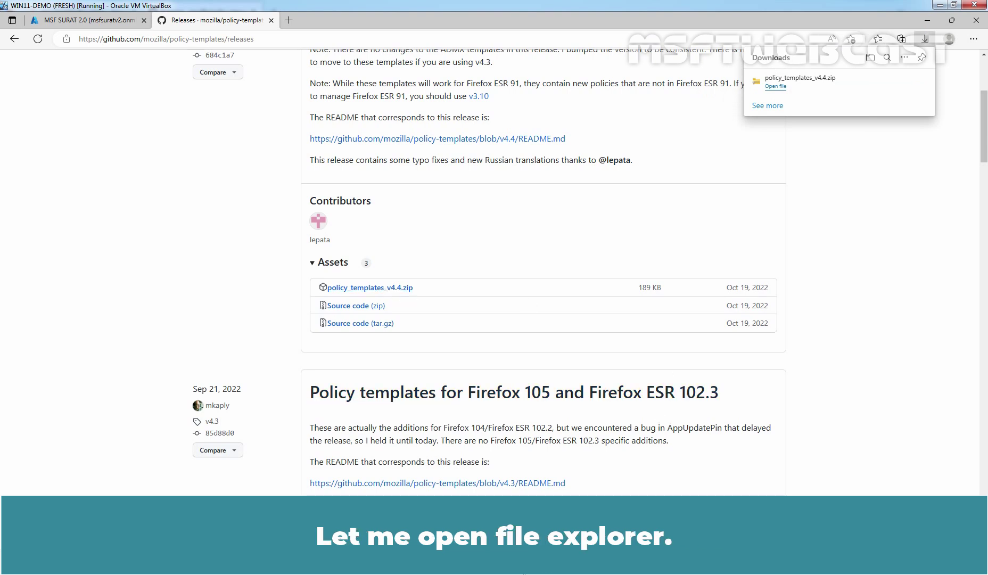
pyautogui.press('super+e')
# Step: Extract all contents of the downloaded policy templates zip in Downloads
pyautogui.click(622, 144)
pyautogui.doubleClick(623, 144)
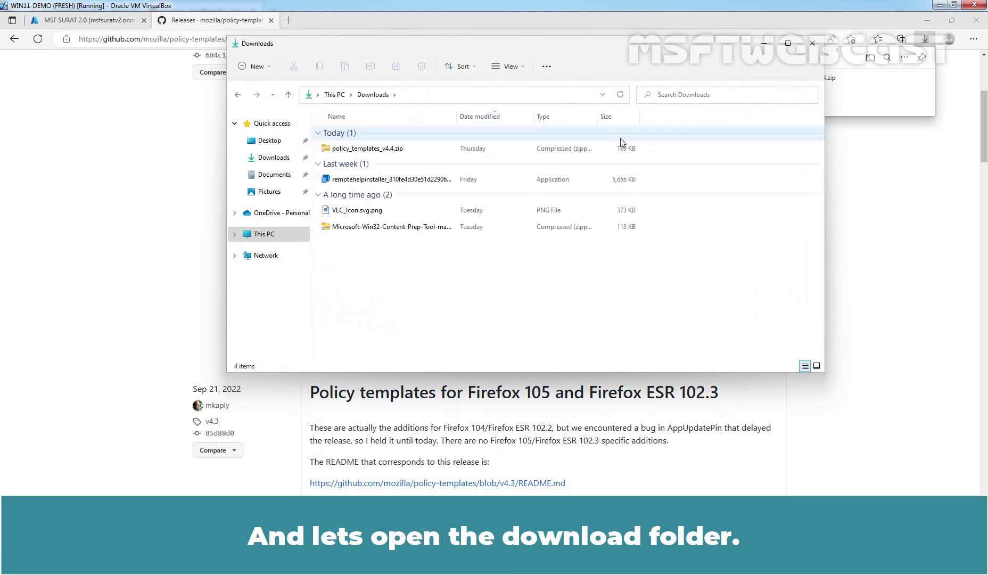
pyautogui.click(363, 149)
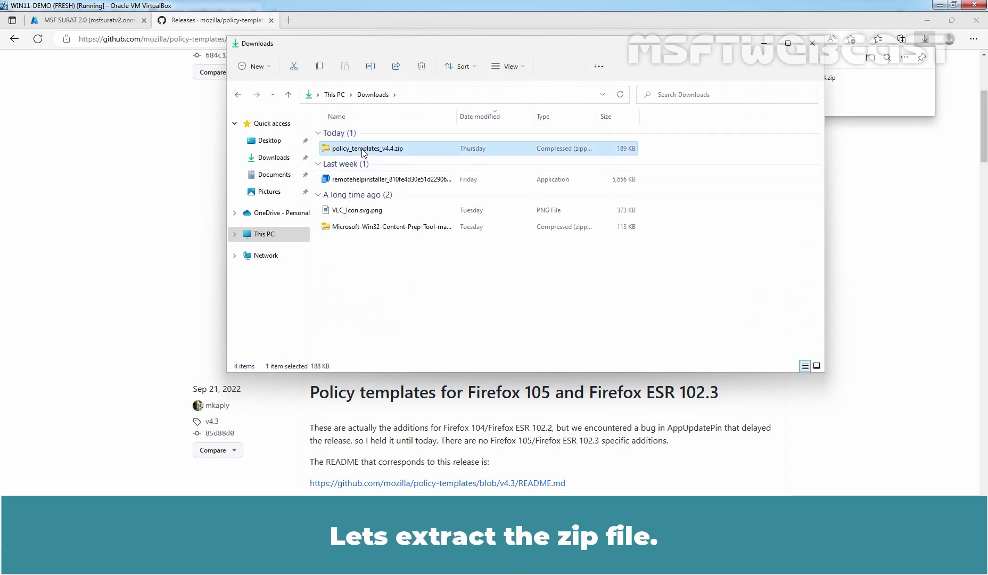
pyautogui.rightClick(363, 149)
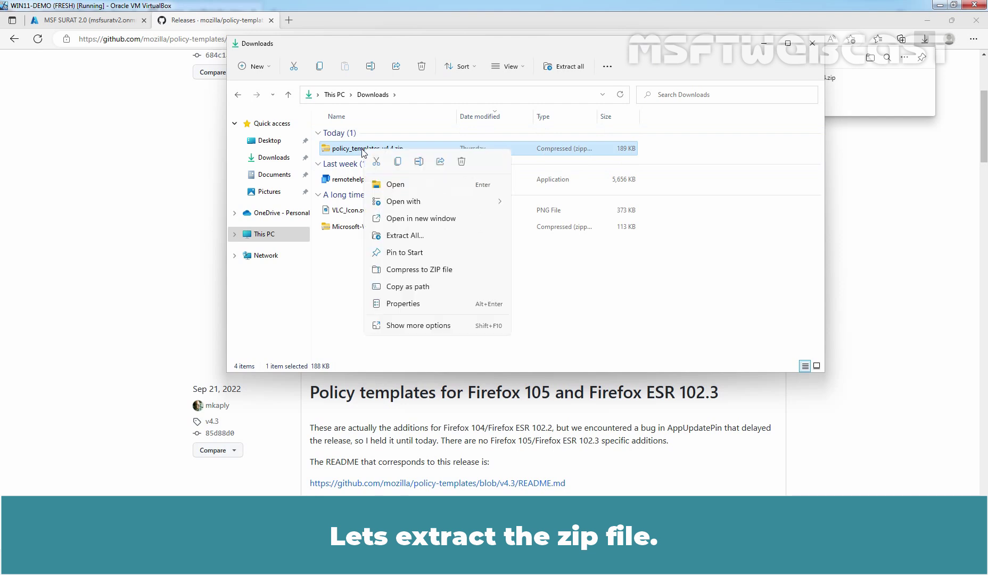
pyautogui.click(401, 236)
pyautogui.click(587, 386)
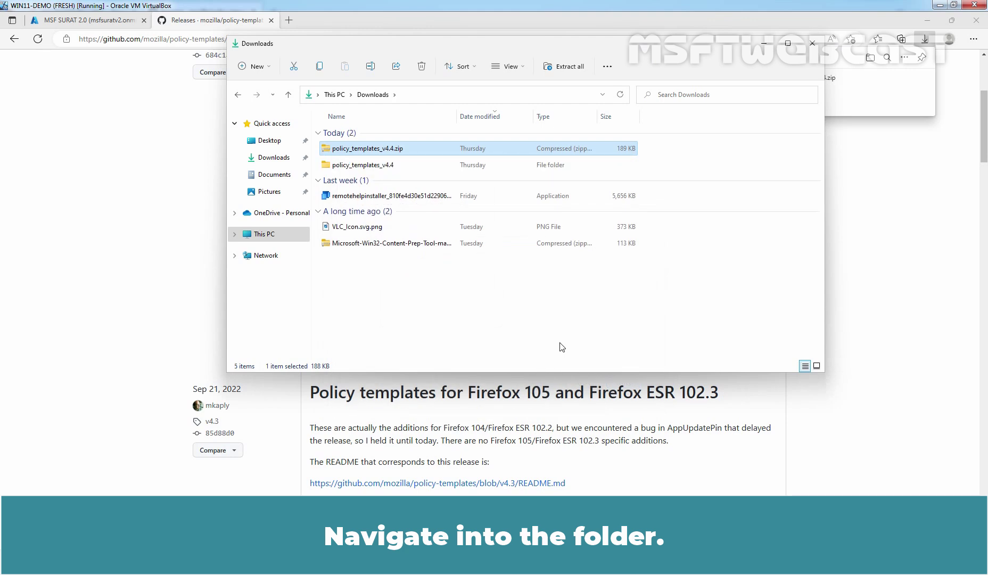
# Step: Browse policy_templates_v4.4 > windows to firefox.admx and mozilla.admx, then their en-US ADML files
pyautogui.doubleClick(363, 165)
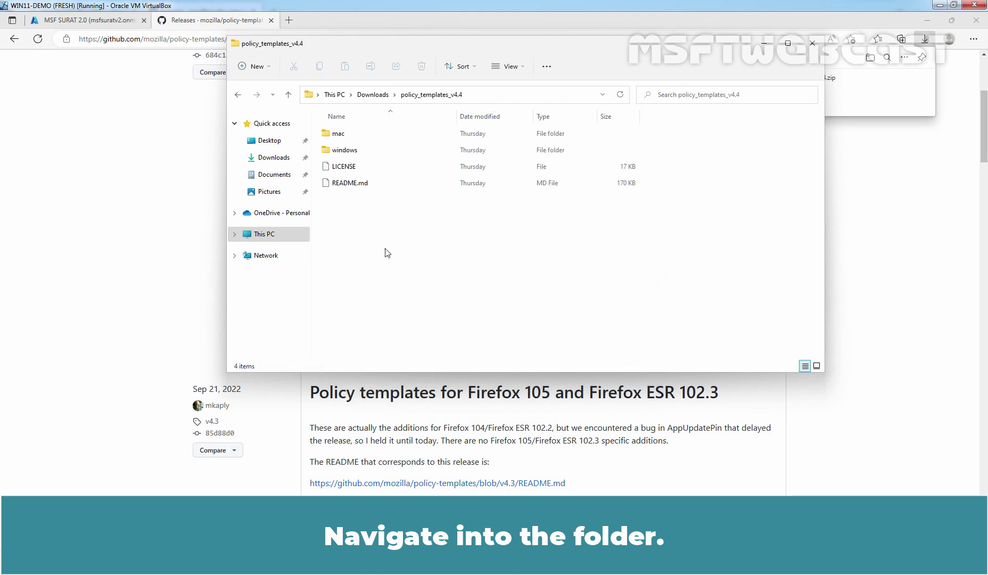
pyautogui.doubleClick(345, 150)
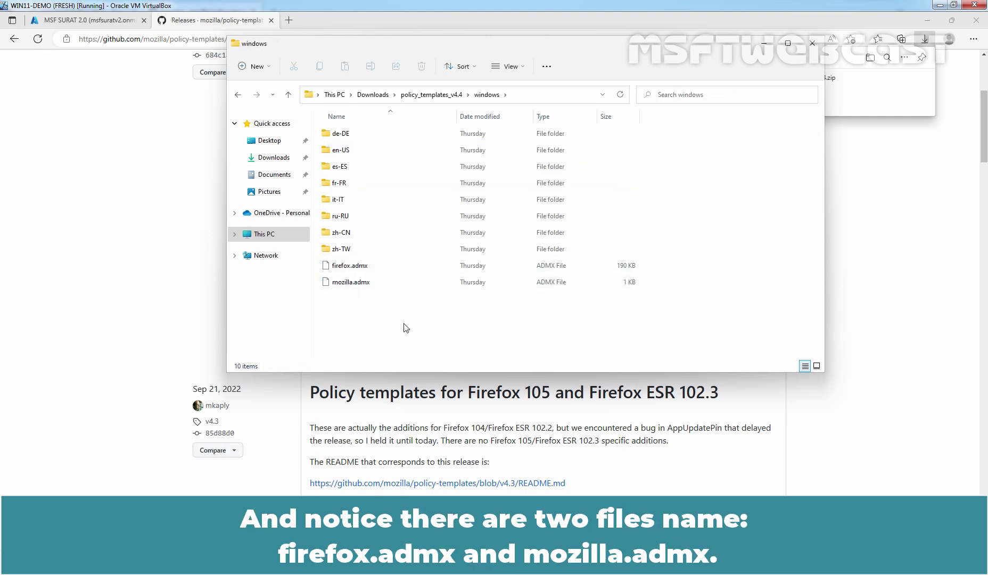
pyautogui.moveTo(403, 323); pyautogui.dragTo(372, 262)
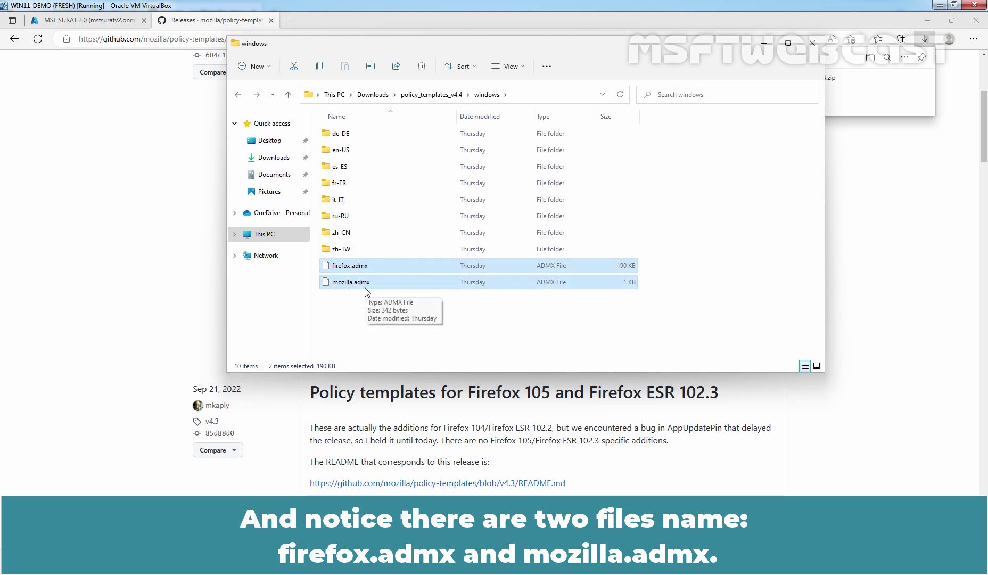
pyautogui.doubleClick(335, 150)
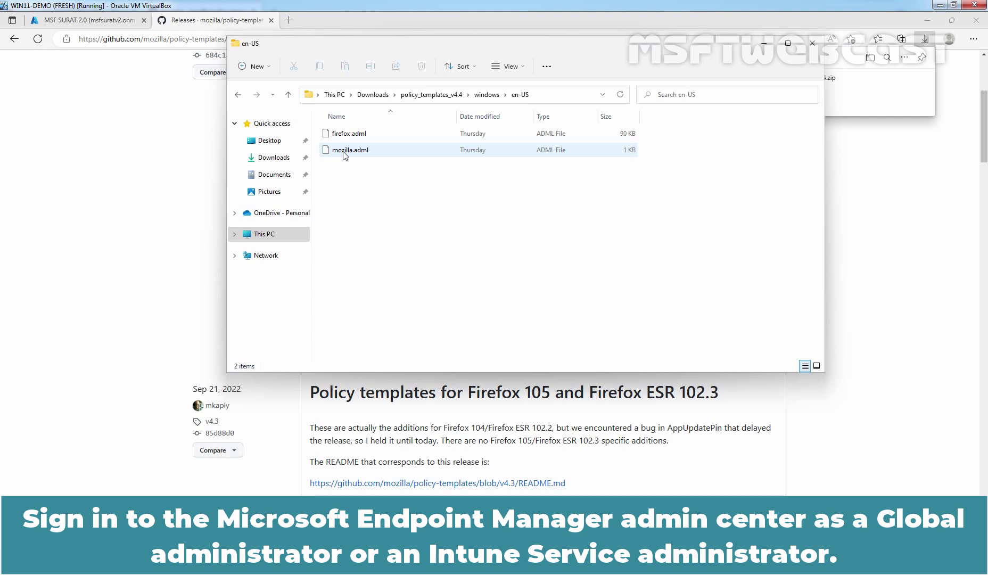
# Step: Go to Devices > Configuration profiles in the Endpoint Manager admin center
pyautogui.click(86, 21)
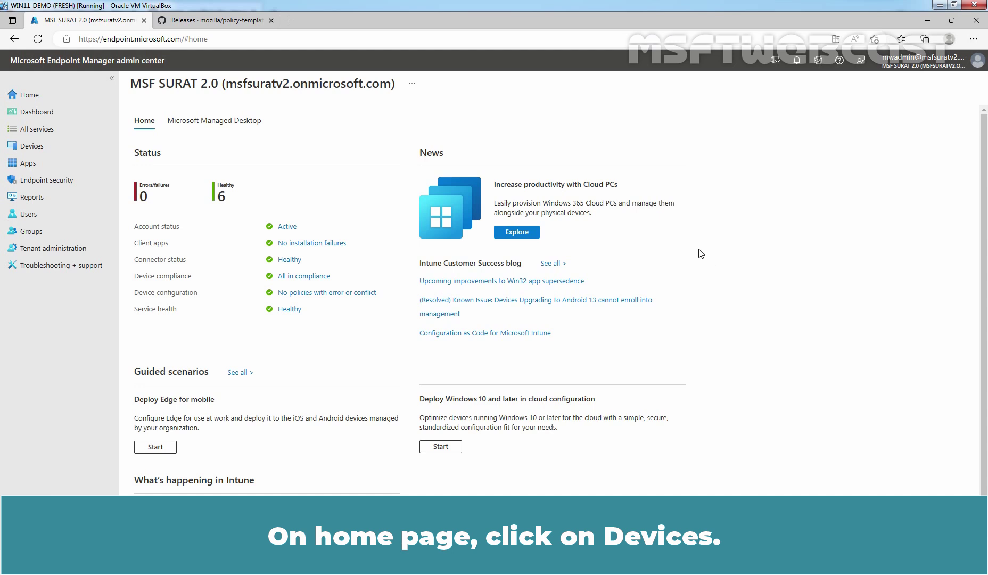
pyautogui.click(38, 150)
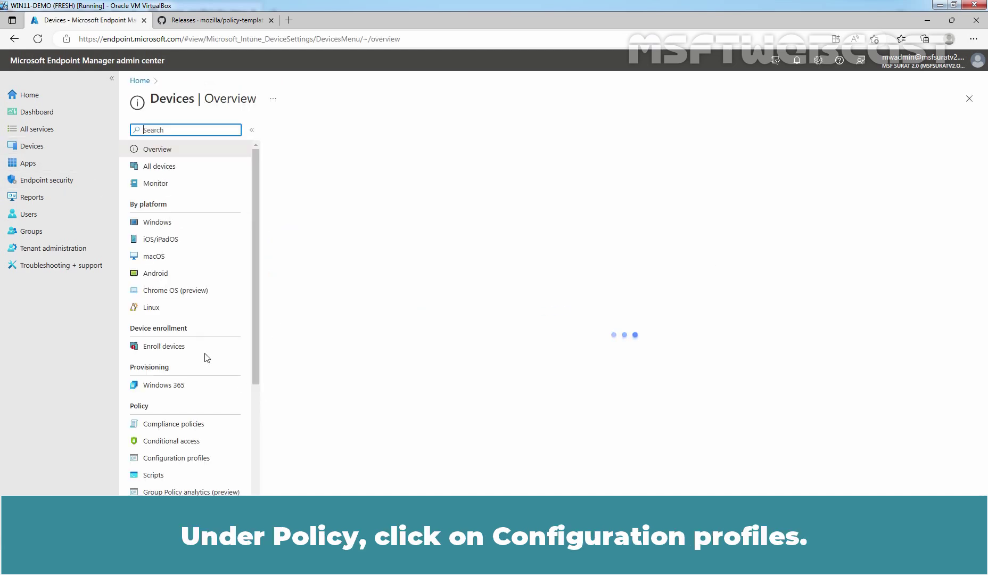
pyautogui.scroll(-3, 204, 357)
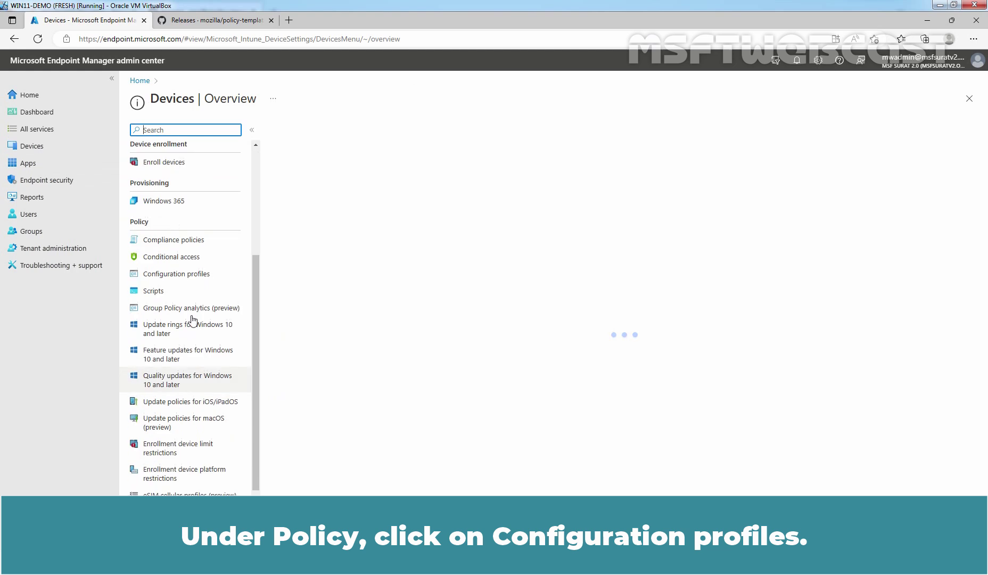
pyautogui.click(197, 276)
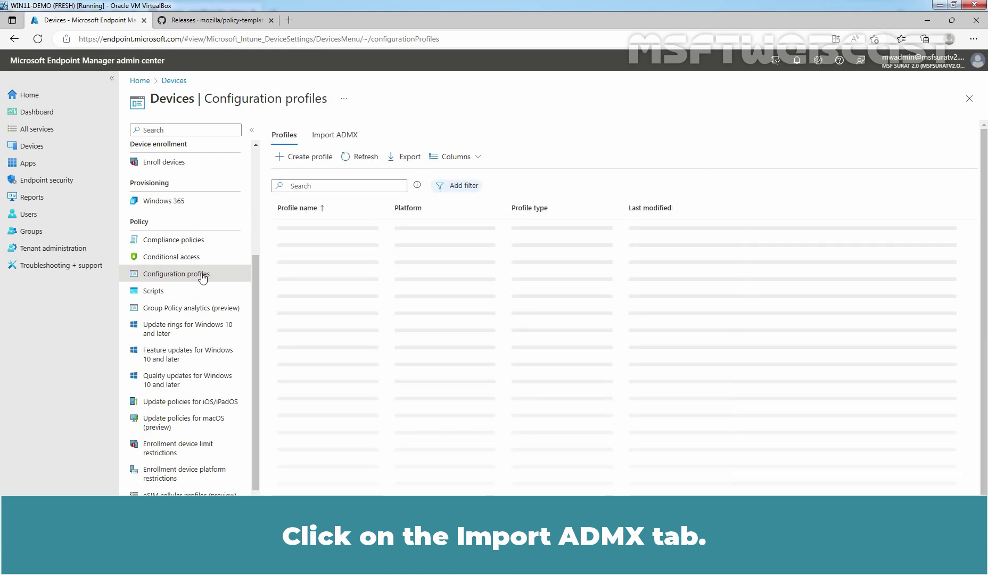
# Step: Start a new ADMX import and upload windows\mozilla.admx as the template file
pyautogui.click(341, 136)
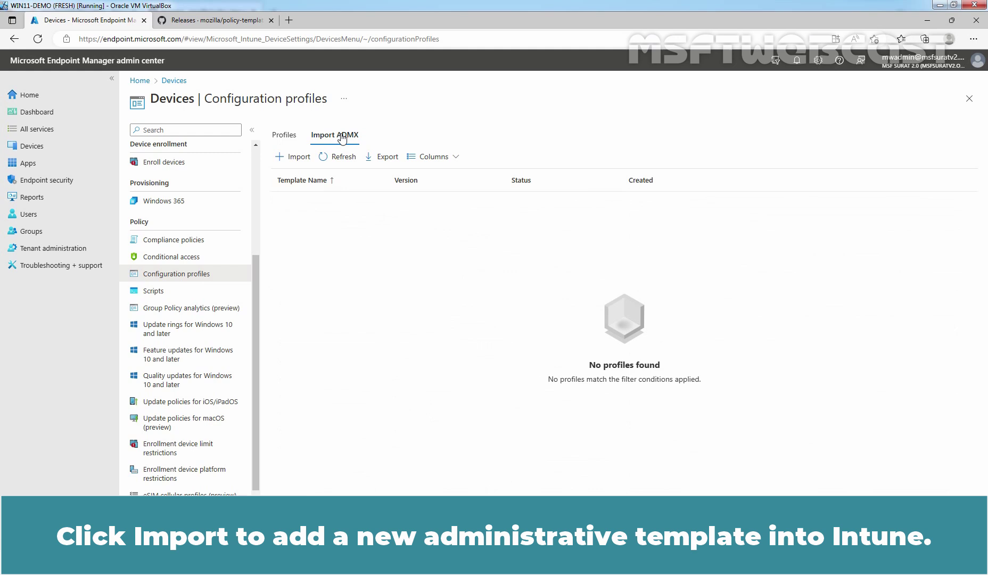
pyautogui.click(293, 156)
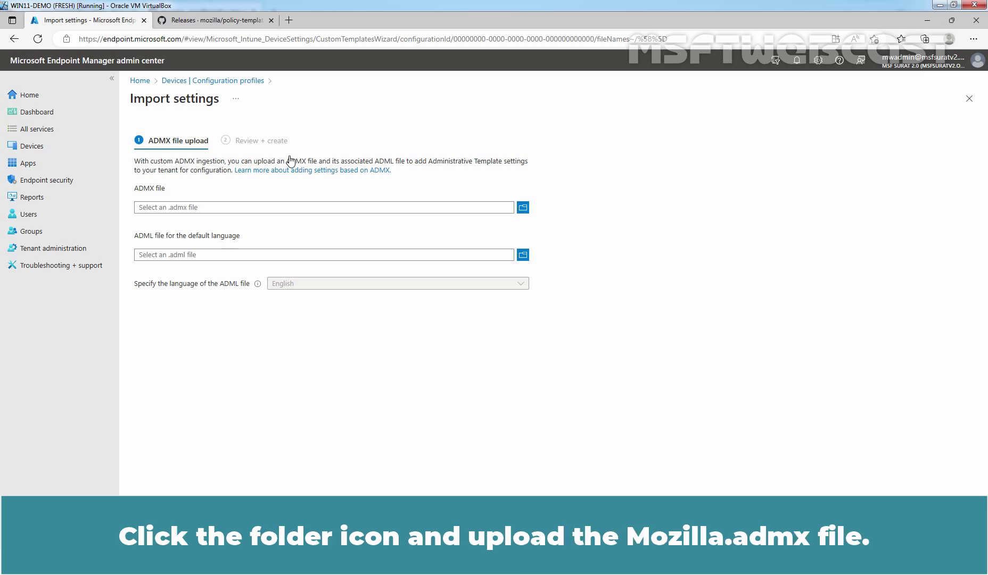
pyautogui.click(523, 207)
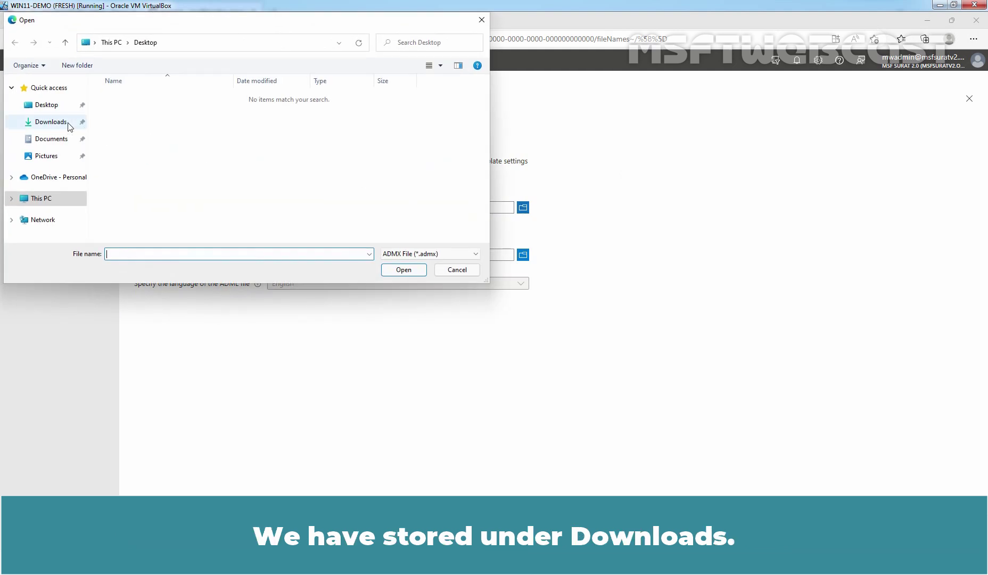
pyautogui.click(50, 121)
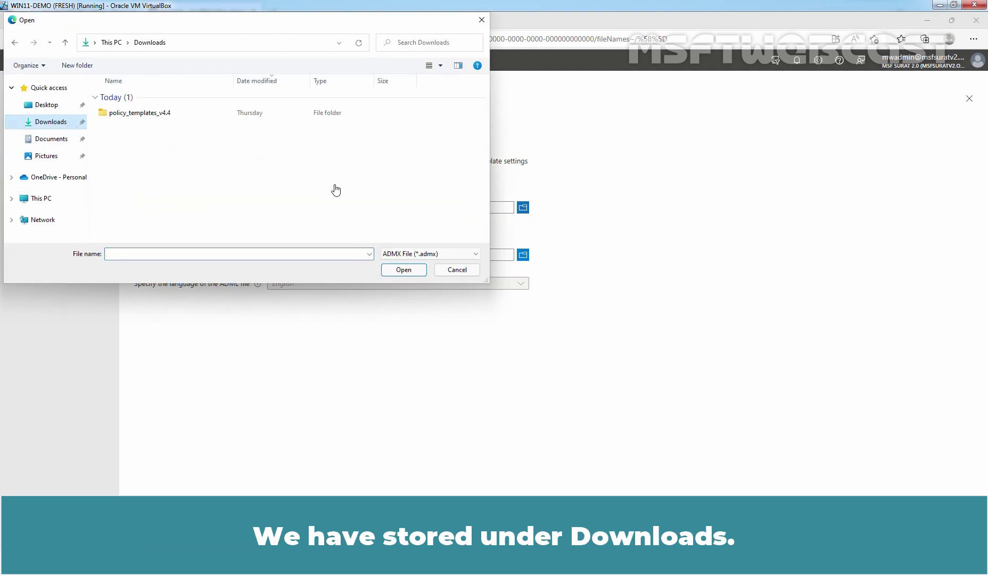
pyautogui.doubleClick(137, 113)
pyautogui.doubleClick(117, 116)
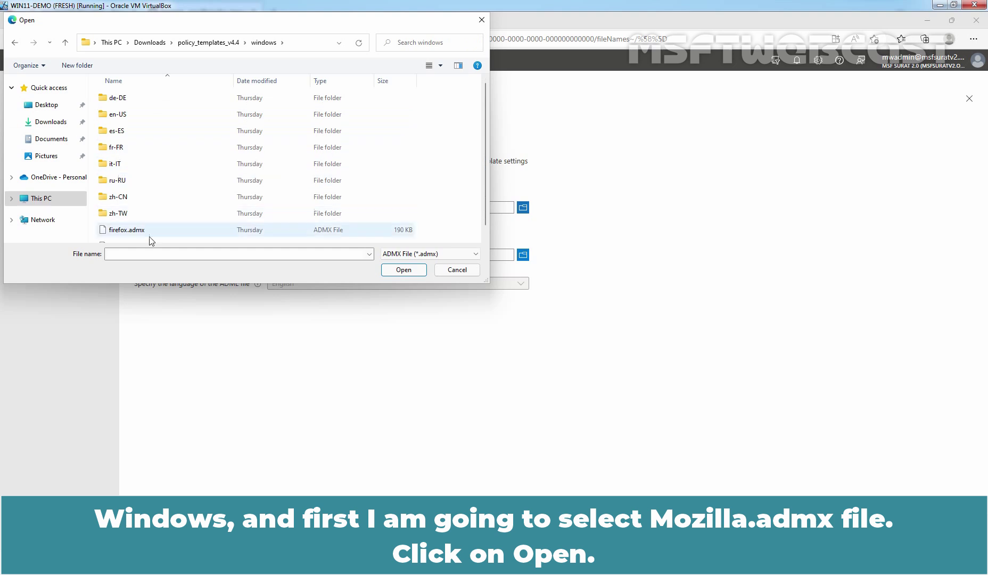
pyautogui.scroll(-1, 150, 214)
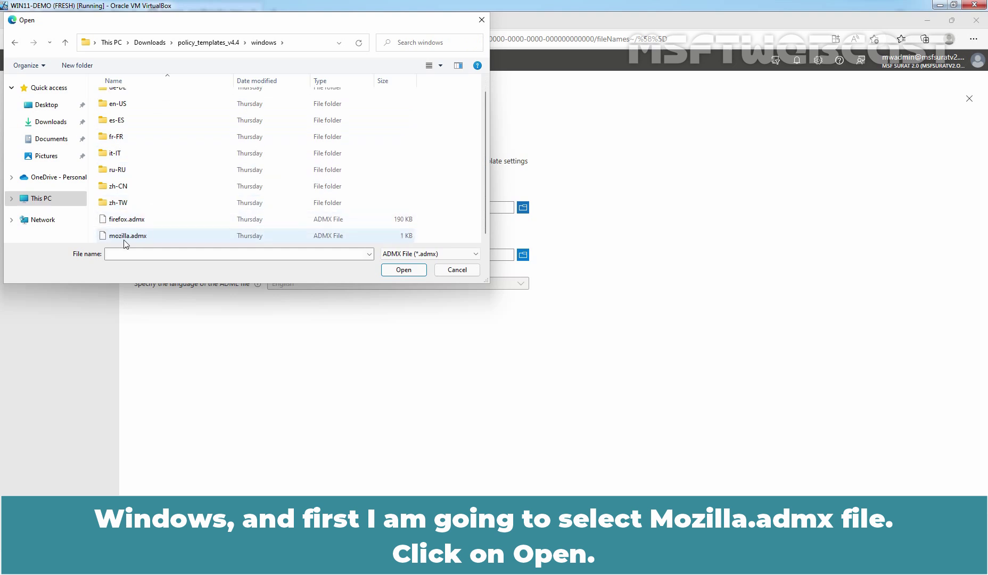
pyautogui.click(127, 236)
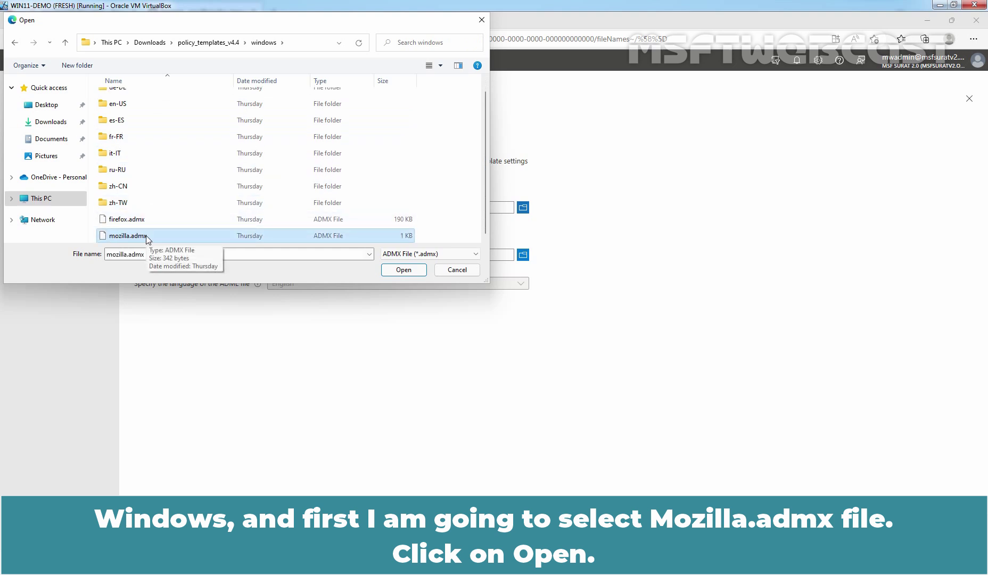
pyautogui.click(403, 270)
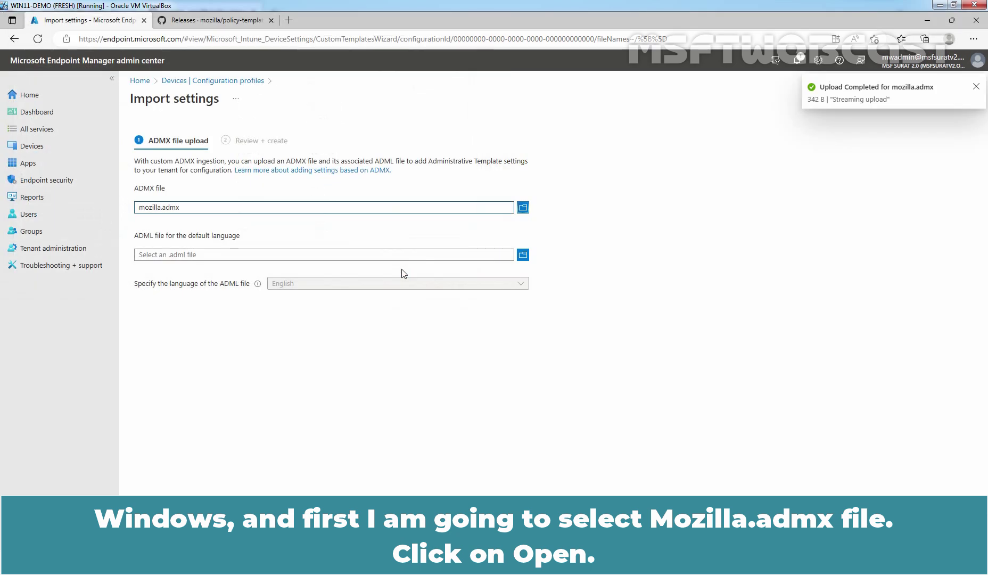
# Step: Upload en-US\mozilla.adml as the ADML language file
pyautogui.click(523, 255)
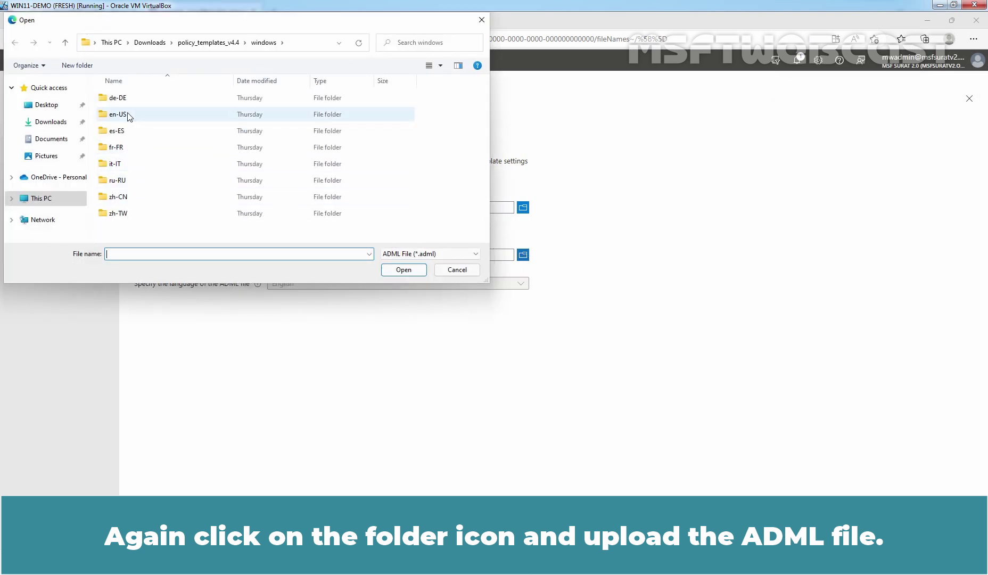
pyautogui.doubleClick(117, 115)
pyautogui.click(126, 114)
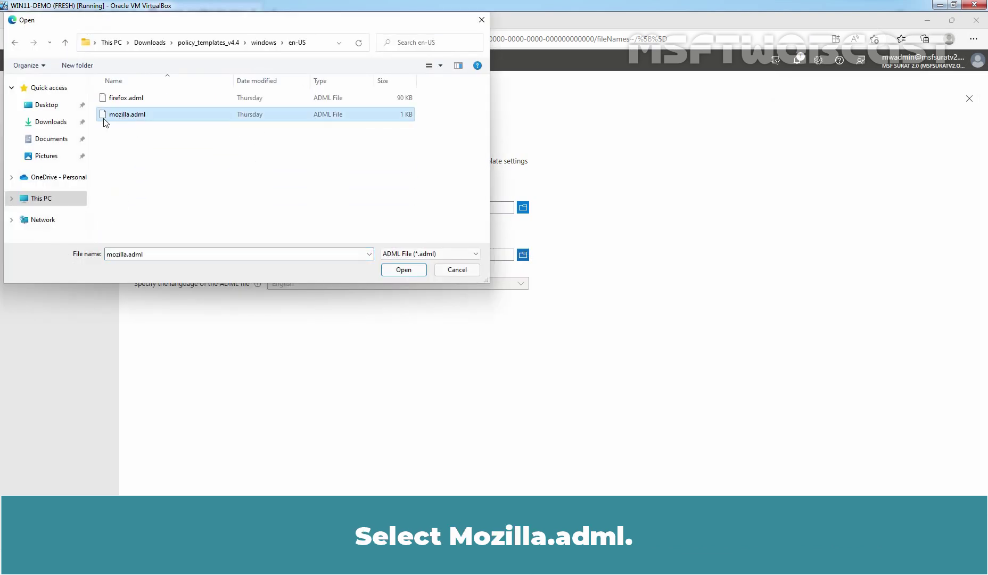
pyautogui.moveTo(128, 115)
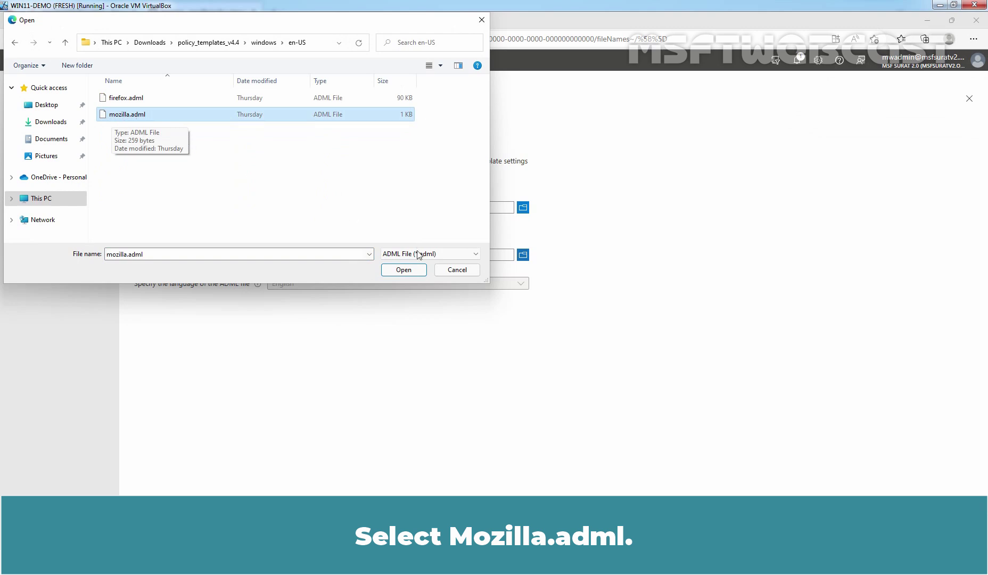
pyautogui.click(403, 270)
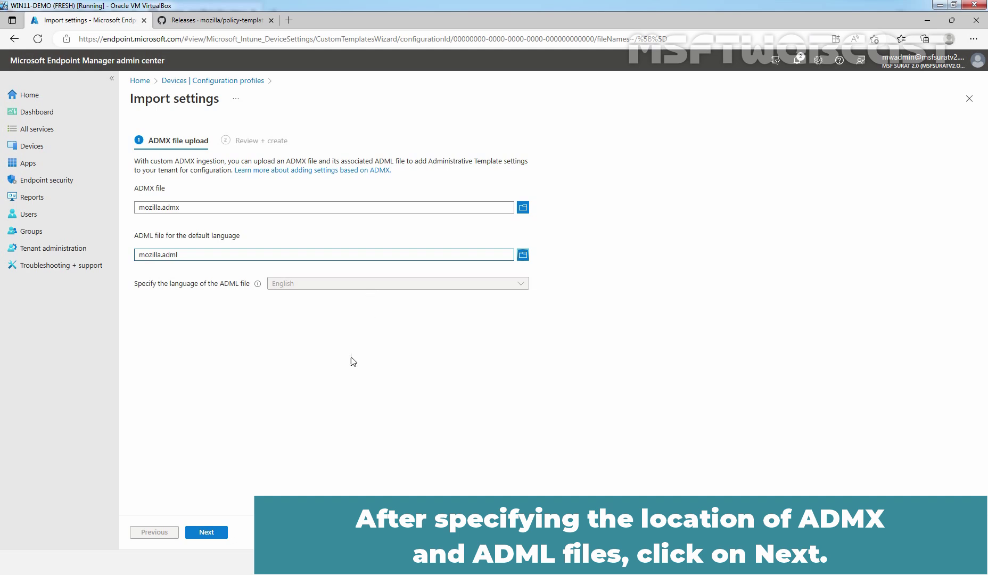
# Step: Create the mozilla.admx import and refresh until it shows Available
pyautogui.click(206, 533)
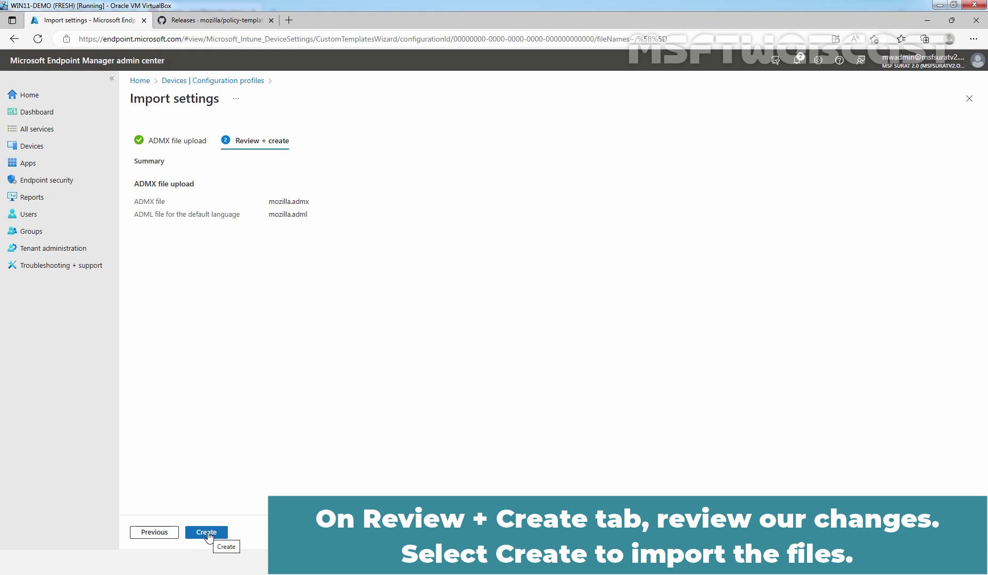
pyautogui.click(206, 533)
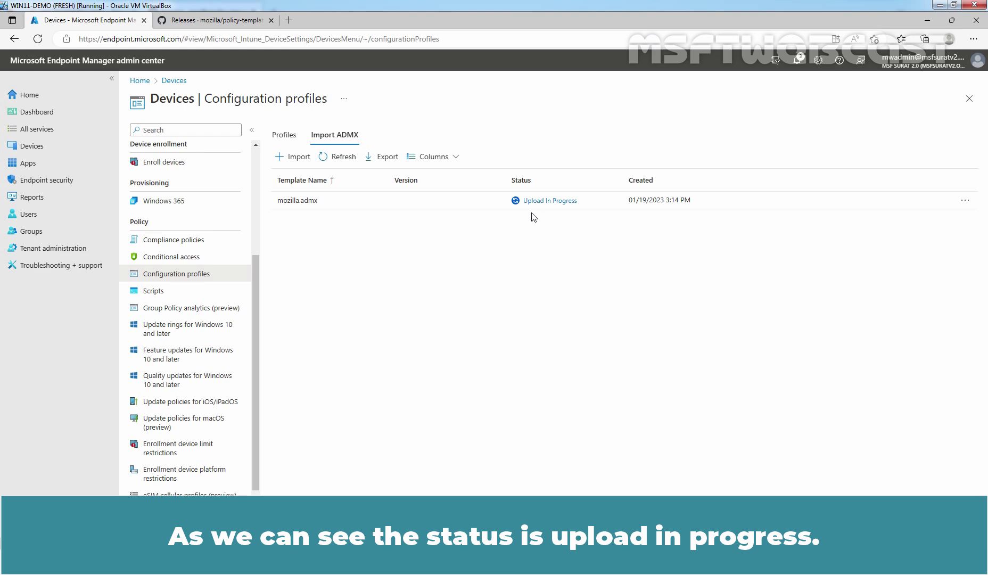
pyautogui.click(336, 160)
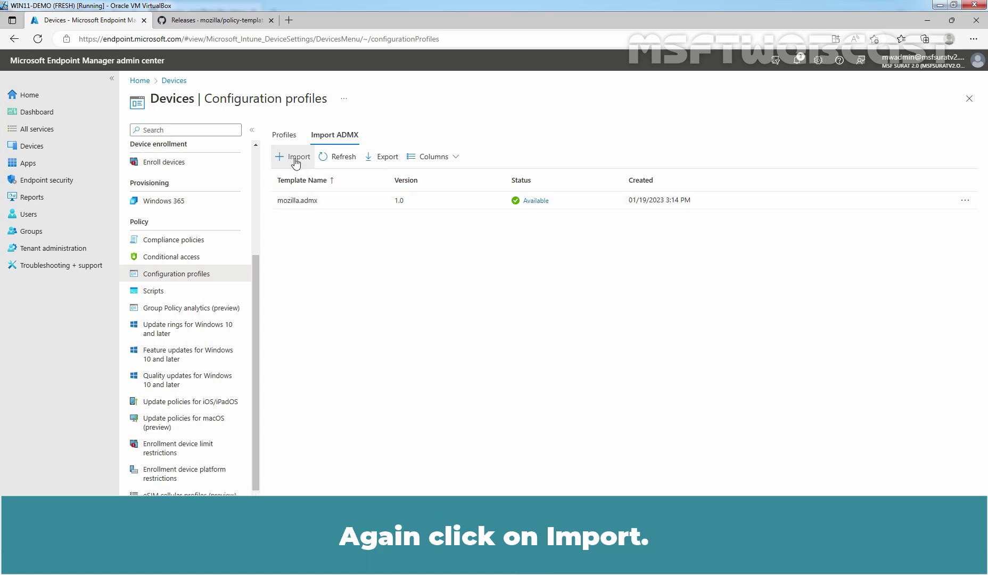
# Step: Start another import and upload firefox.adml as the language file
pyautogui.click(295, 158)
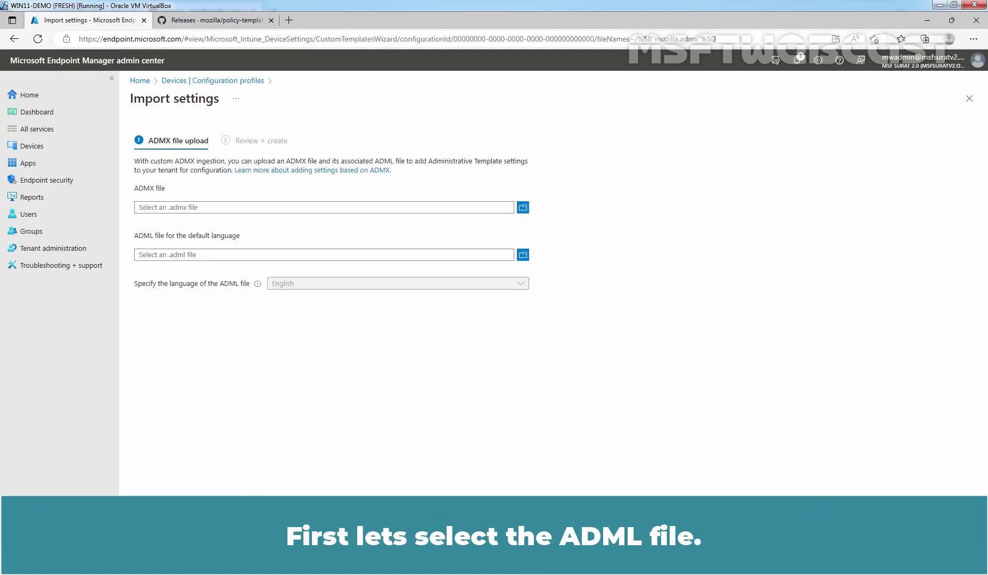
pyautogui.click(523, 255)
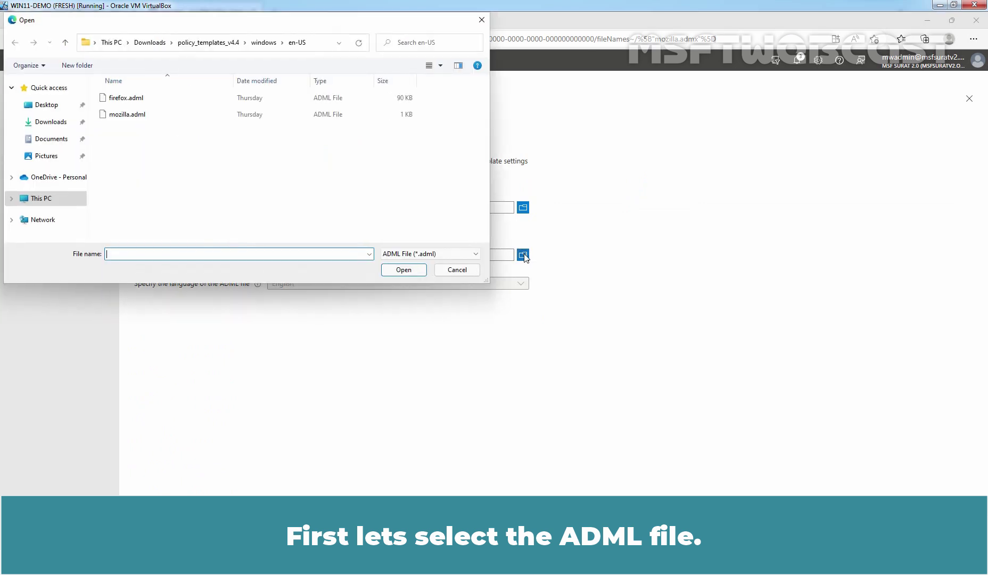
pyautogui.click(125, 98)
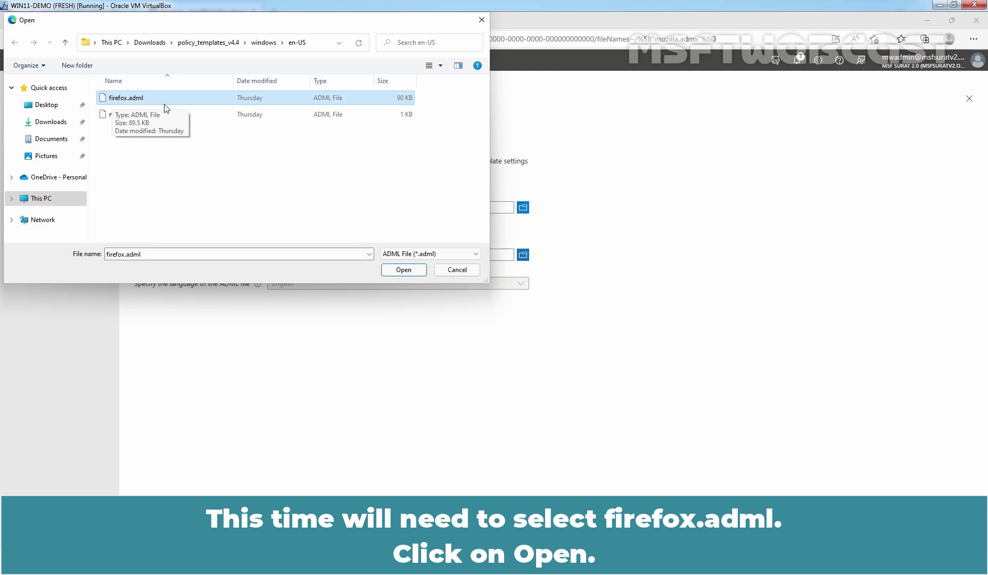
pyautogui.click(403, 270)
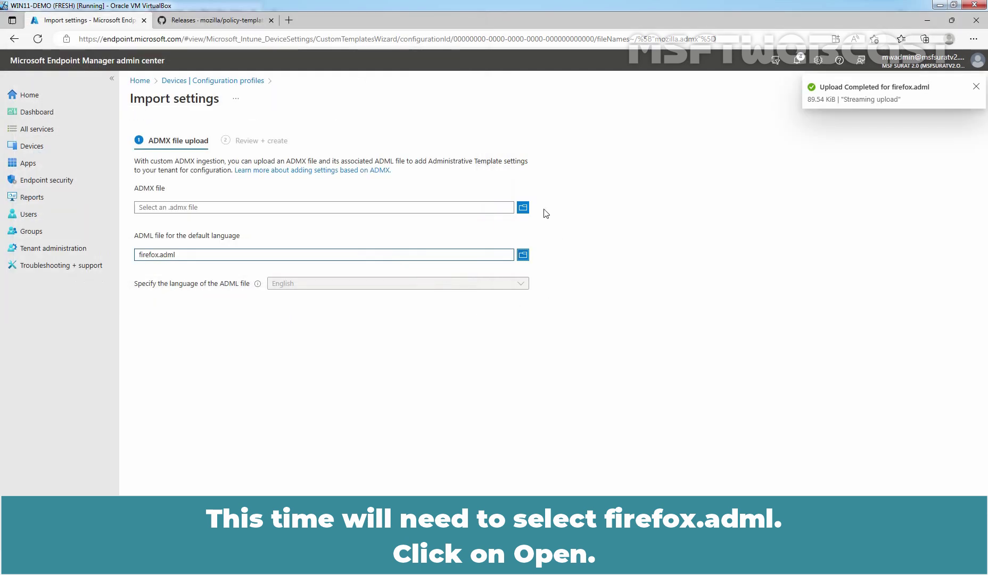
# Step: Upload firefox.admx as the template file and continue to Review + create
pyautogui.click(523, 207)
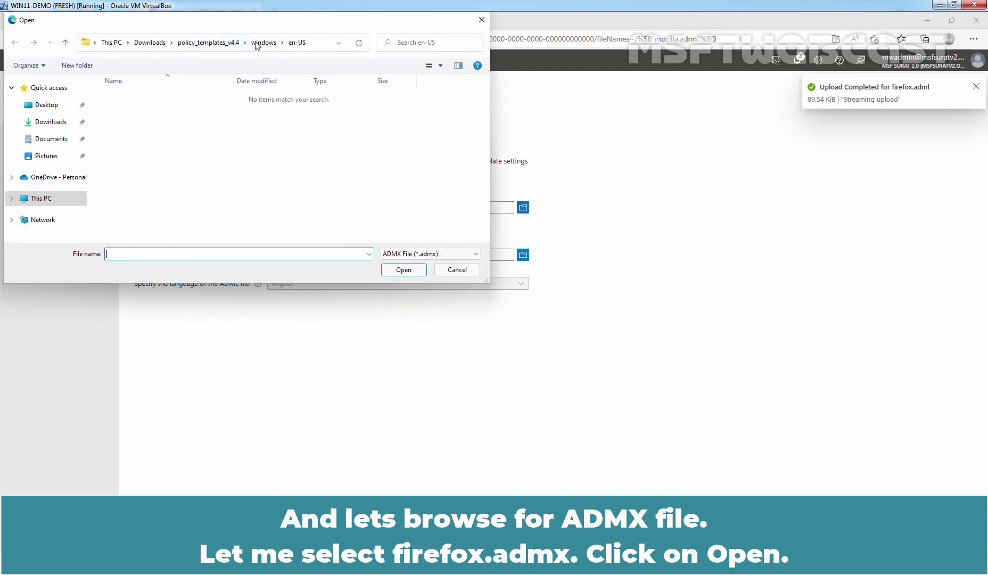
pyautogui.click(257, 44)
pyautogui.scroll(-2, 252, 159)
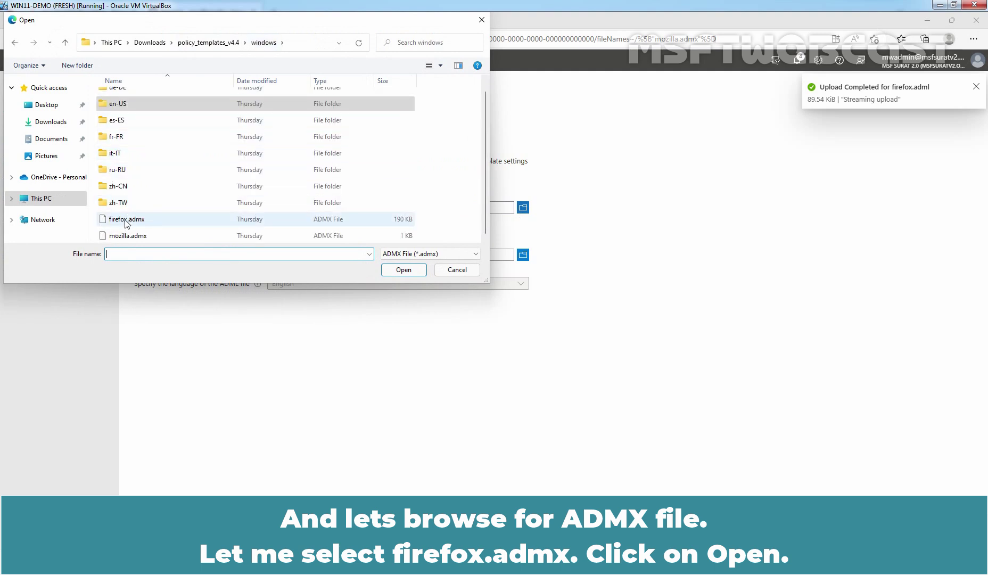
pyautogui.click(125, 219)
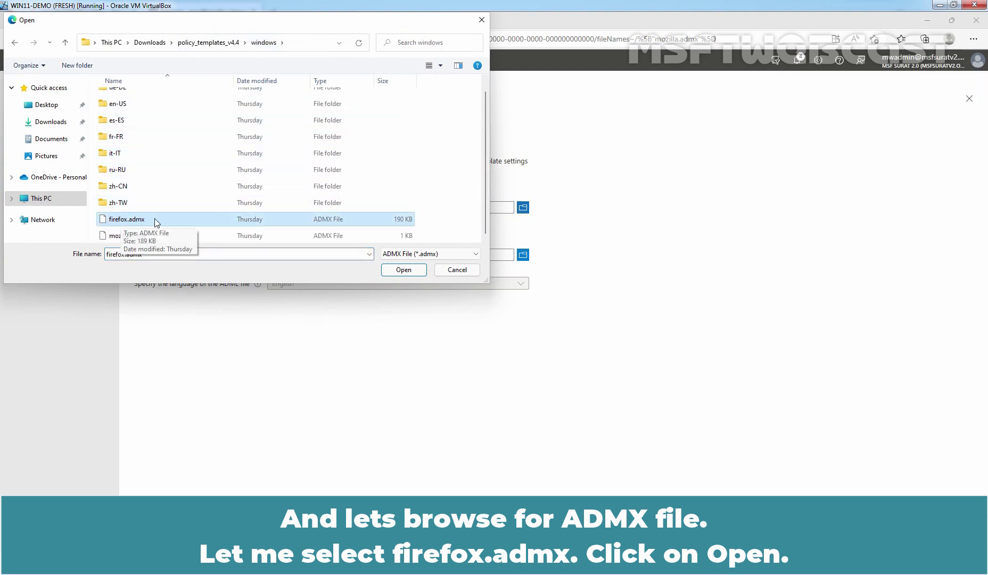
pyautogui.click(402, 270)
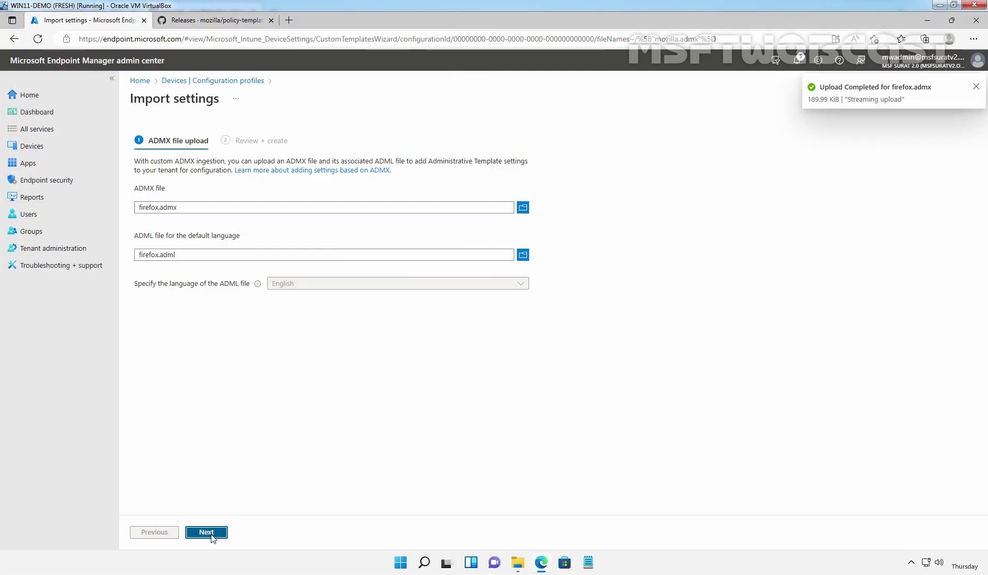
pyautogui.click(218, 536)
# Step: Create the firefox.admx import and refresh until it shows Available, version 4.4
pyautogui.click(211, 536)
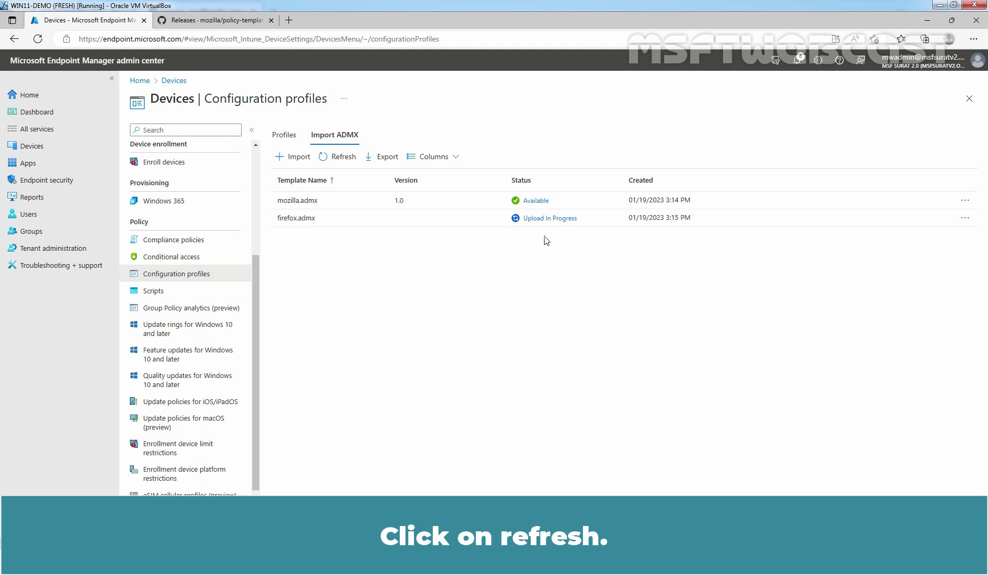
pyautogui.click(340, 157)
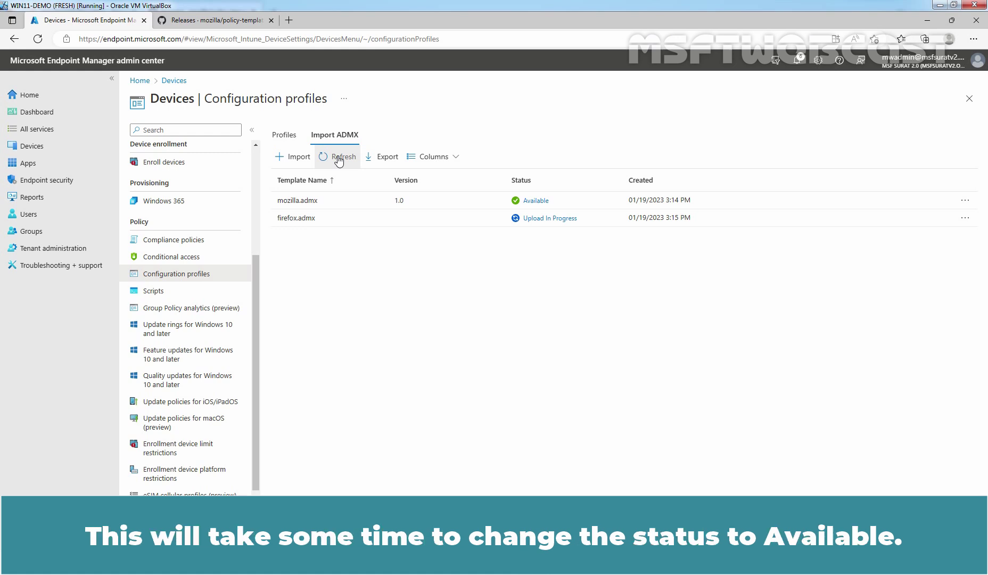
pyautogui.click(340, 158)
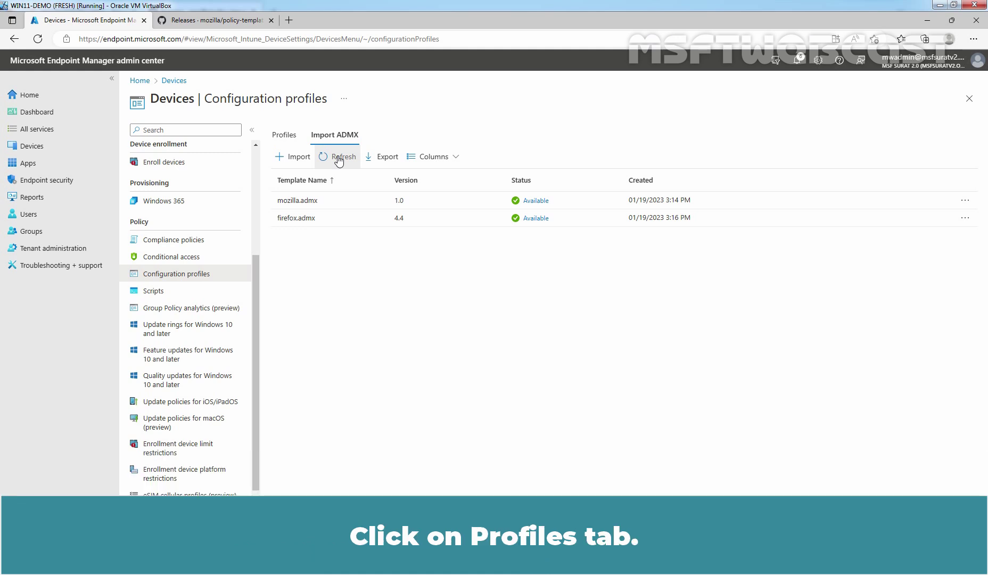
# Step: Create a Windows 10 and later profile of type Templates > Imported Administrative templates
pyautogui.click(280, 138)
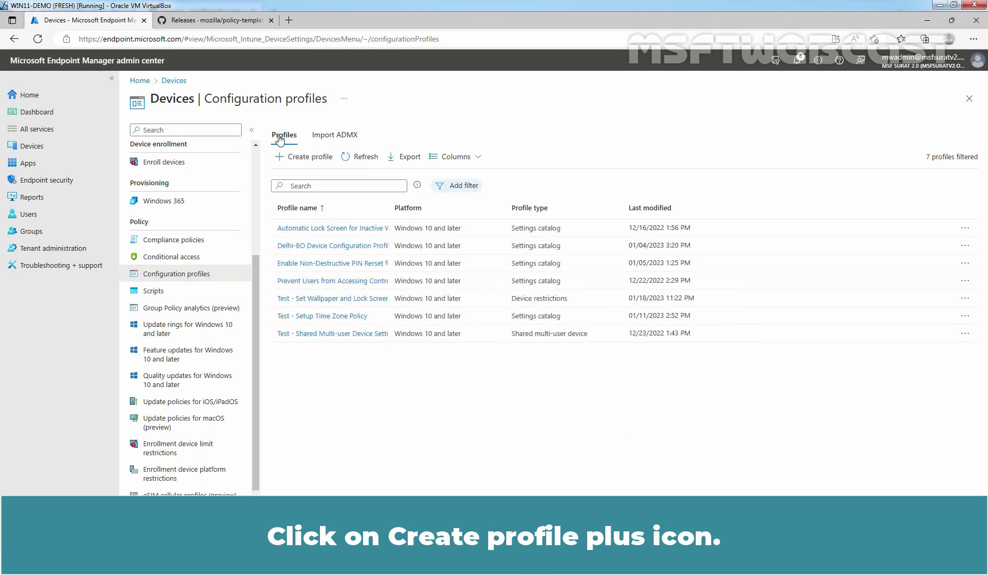
pyautogui.click(310, 157)
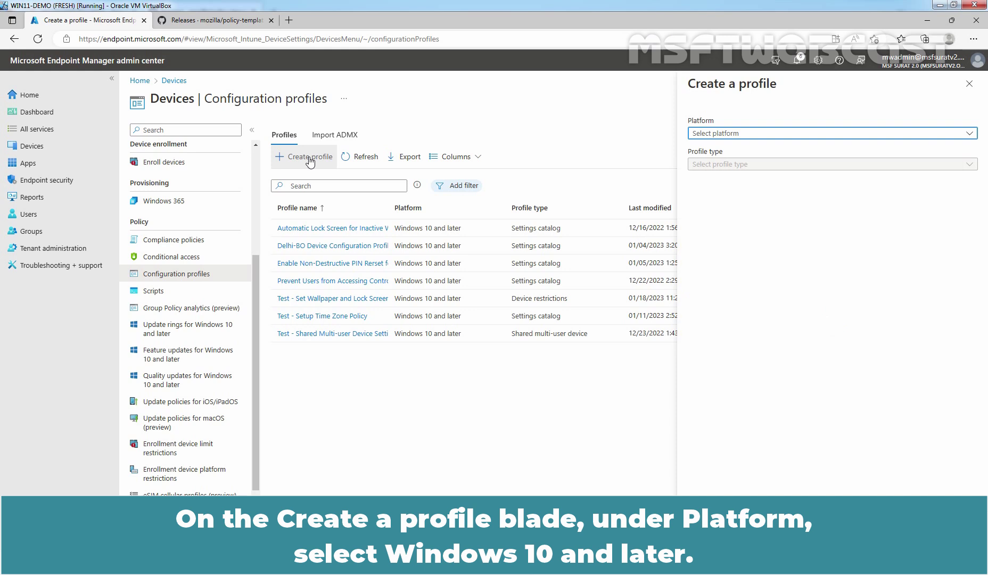
pyautogui.click(722, 135)
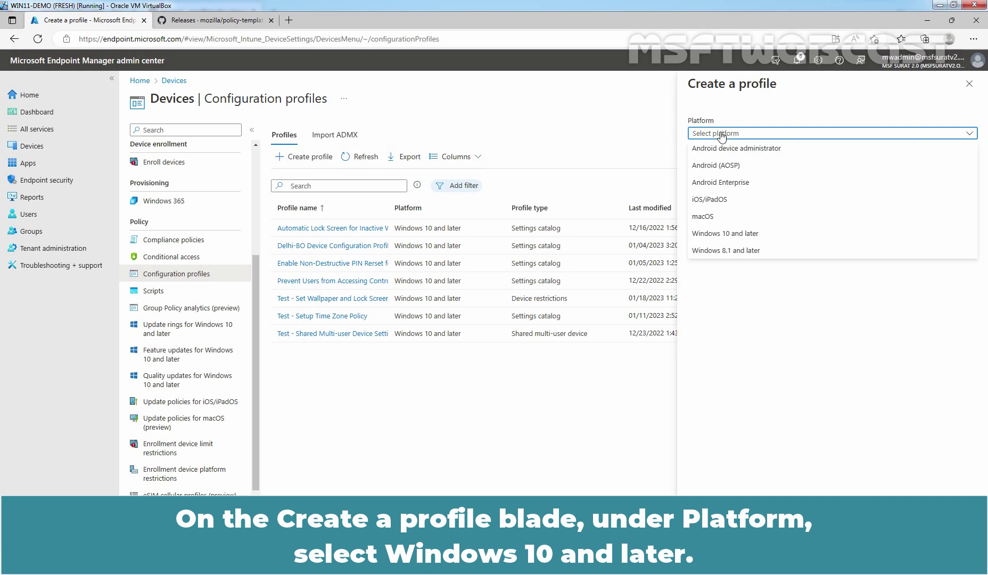
pyautogui.click(718, 233)
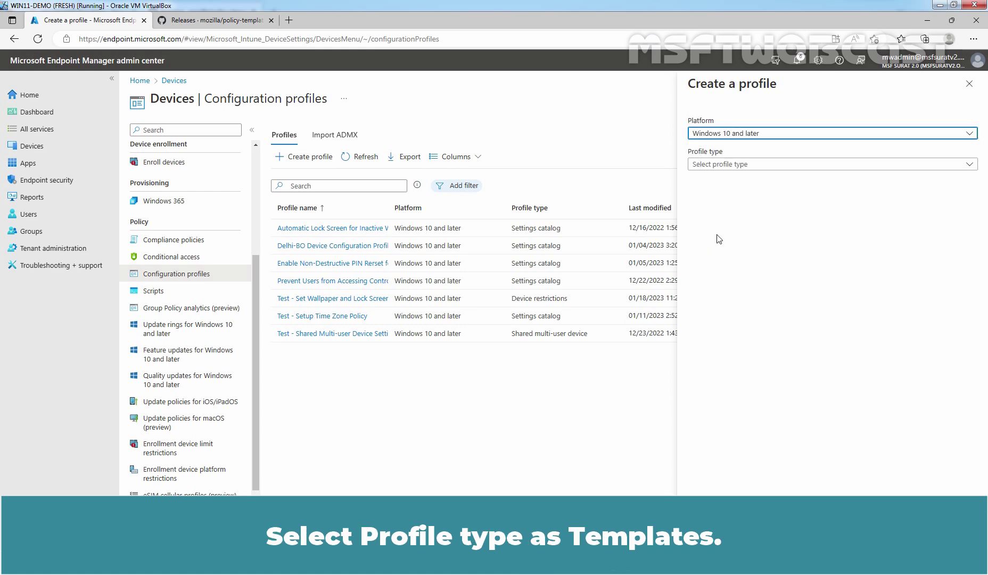
pyautogui.click(722, 165)
pyautogui.click(718, 199)
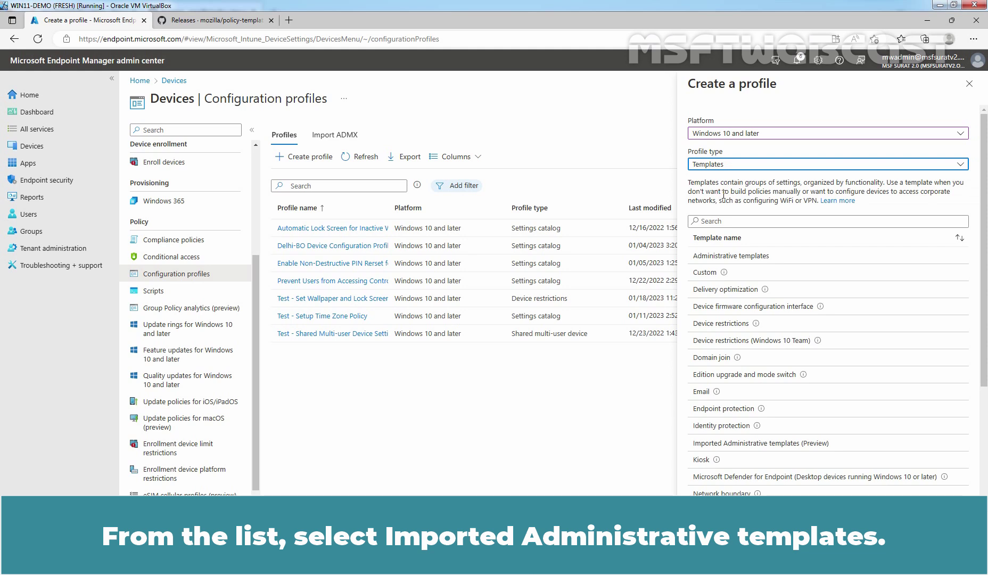
pyautogui.click(815, 447)
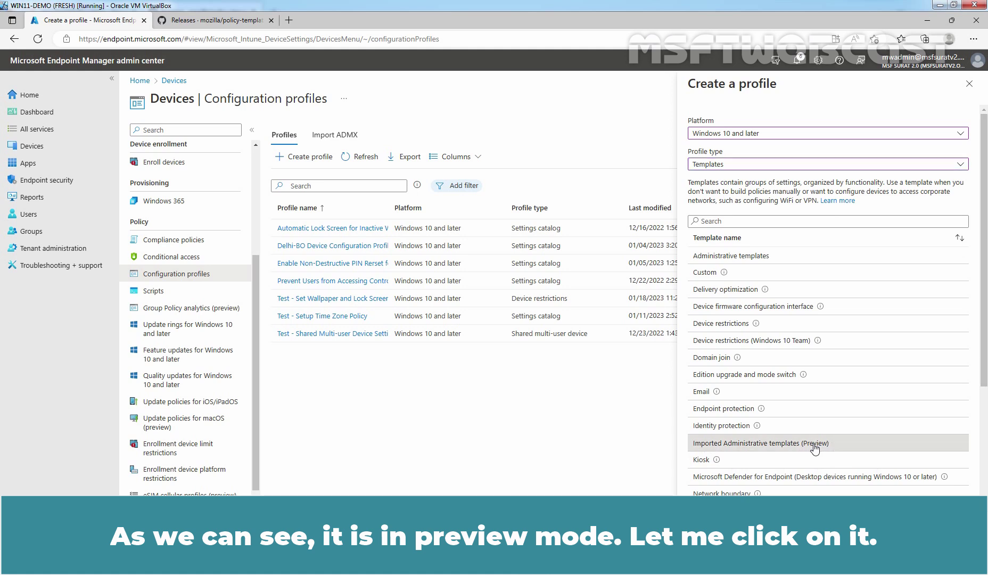
pyautogui.click(709, 529)
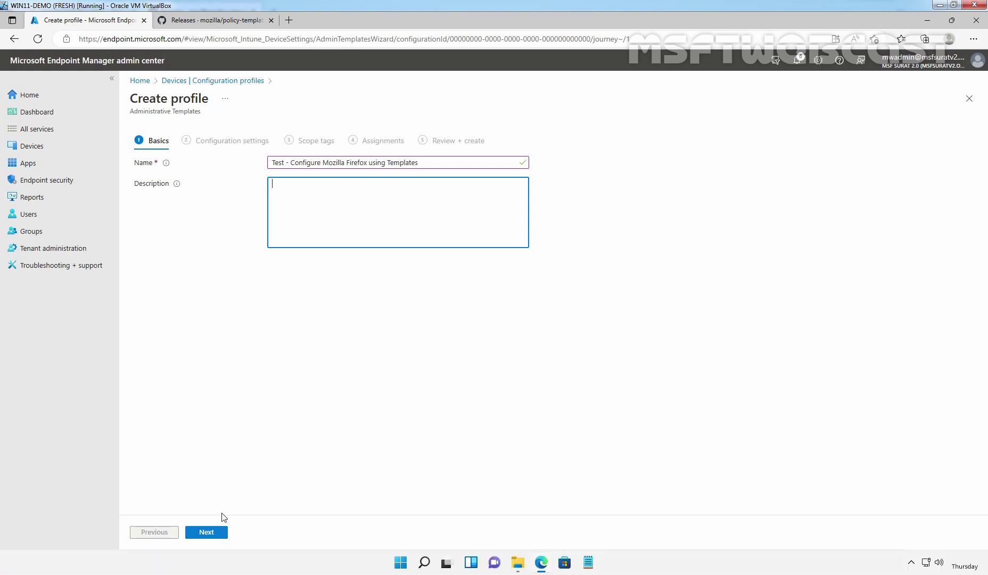
# Step: Advance from Basics to the Configuration settings step
pyautogui.click(206, 532)
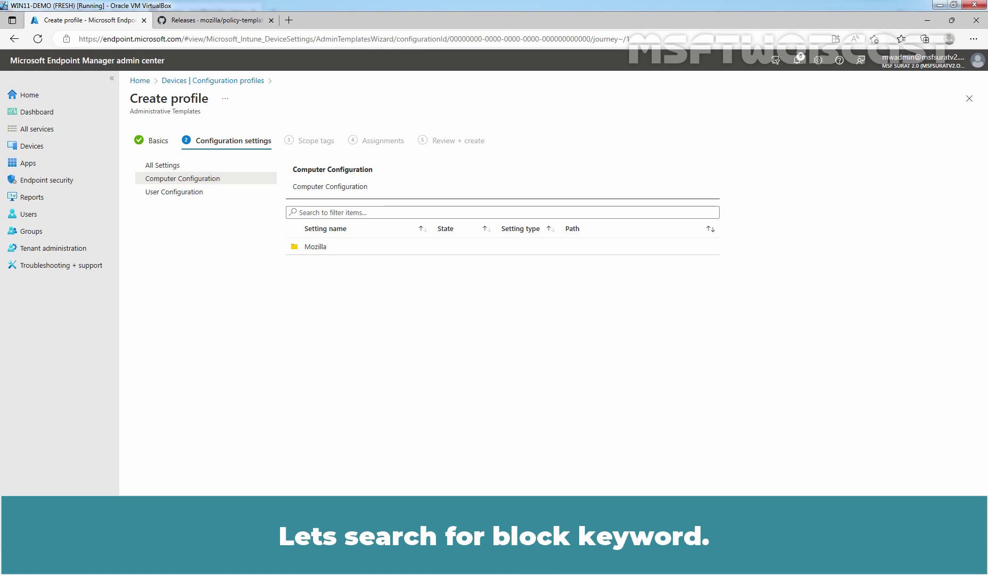
# Step: Search 'block', set Block pop-ups from websites to Enabled, then view User Configuration
pyautogui.click(369, 212)
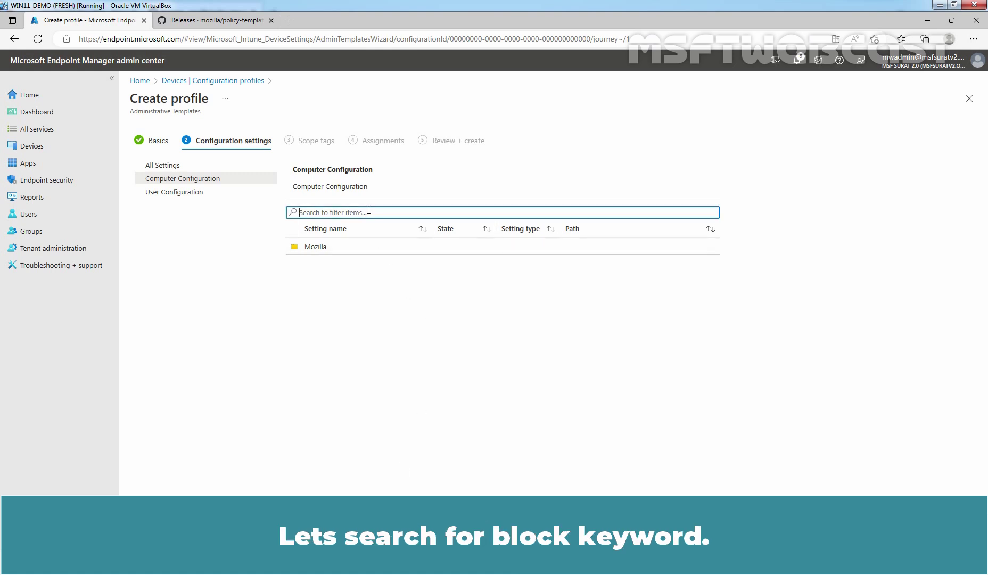
pyautogui.write('block')
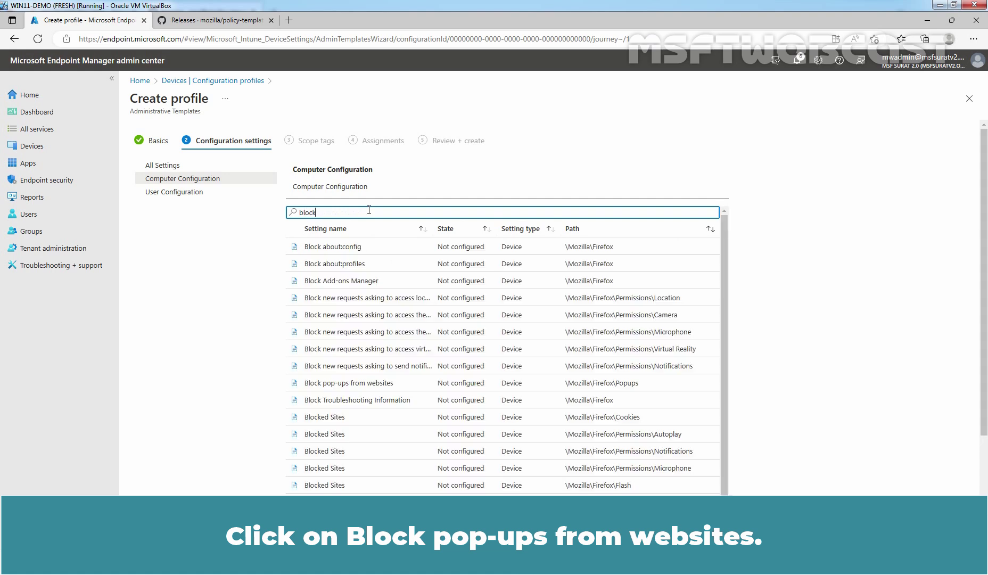
pyautogui.click(379, 388)
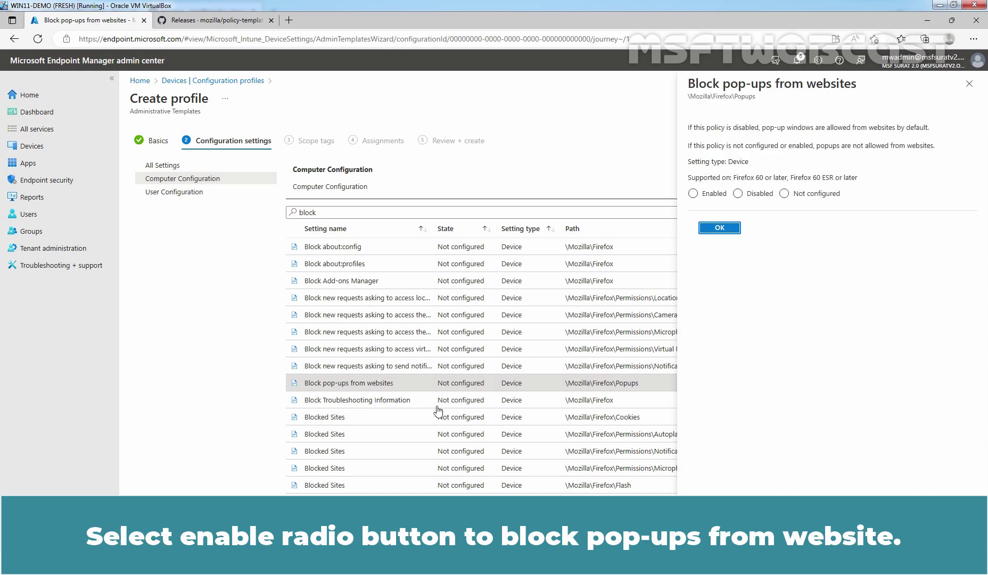
pyautogui.click(693, 193)
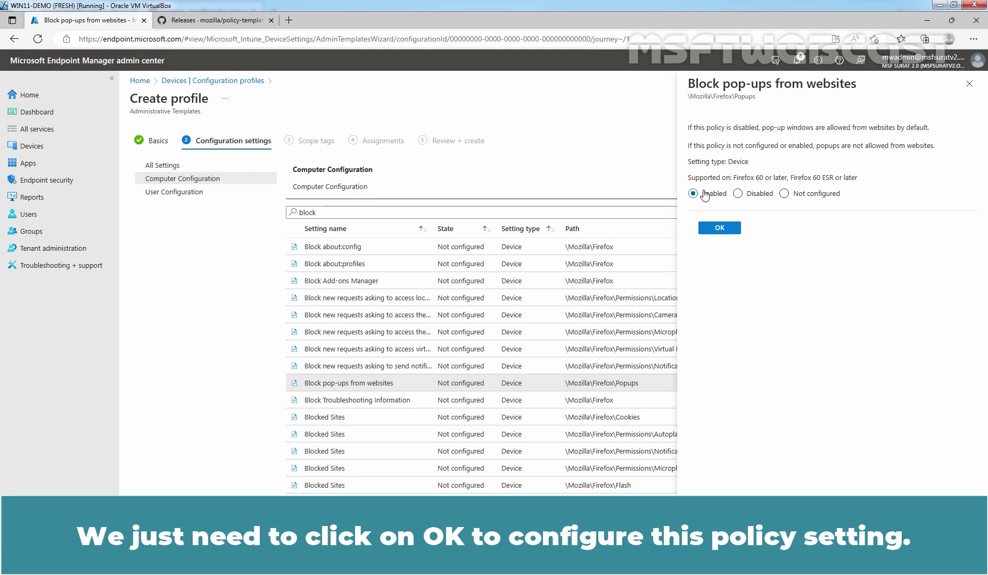
pyautogui.click(720, 228)
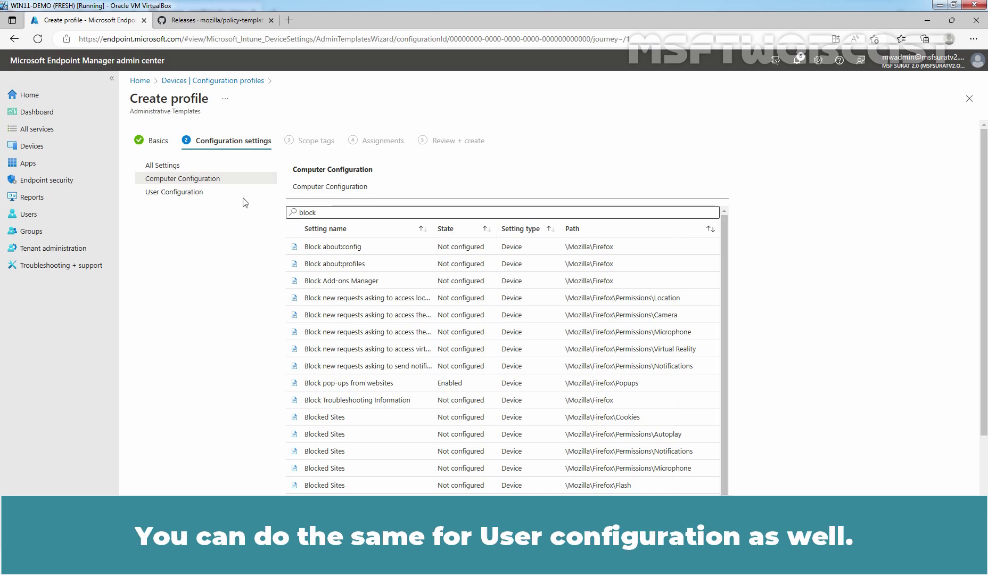
pyautogui.click(174, 192)
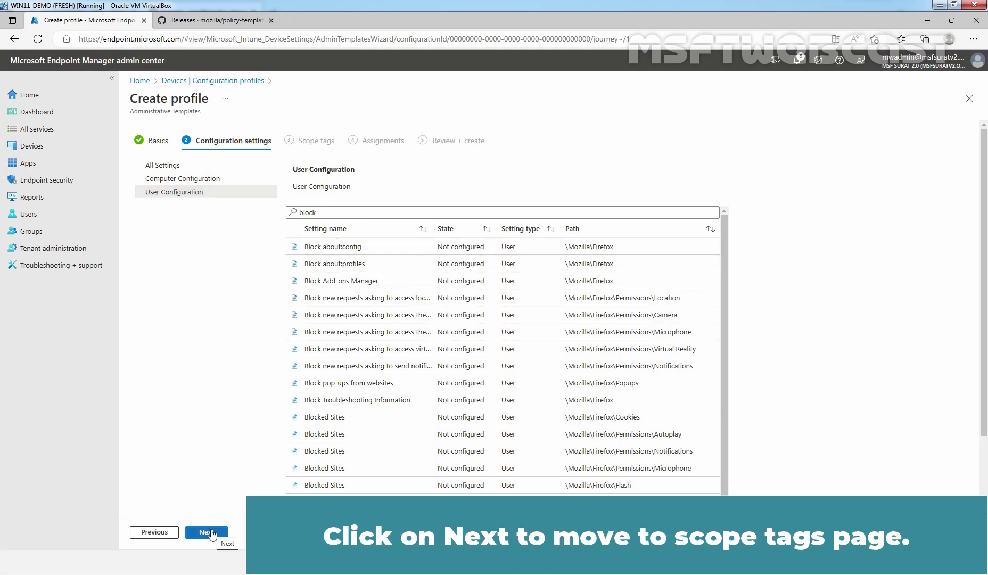
# Step: Skip scope tags, assign the Firefox profile to all devices, and reach Review + create
pyautogui.click(211, 532)
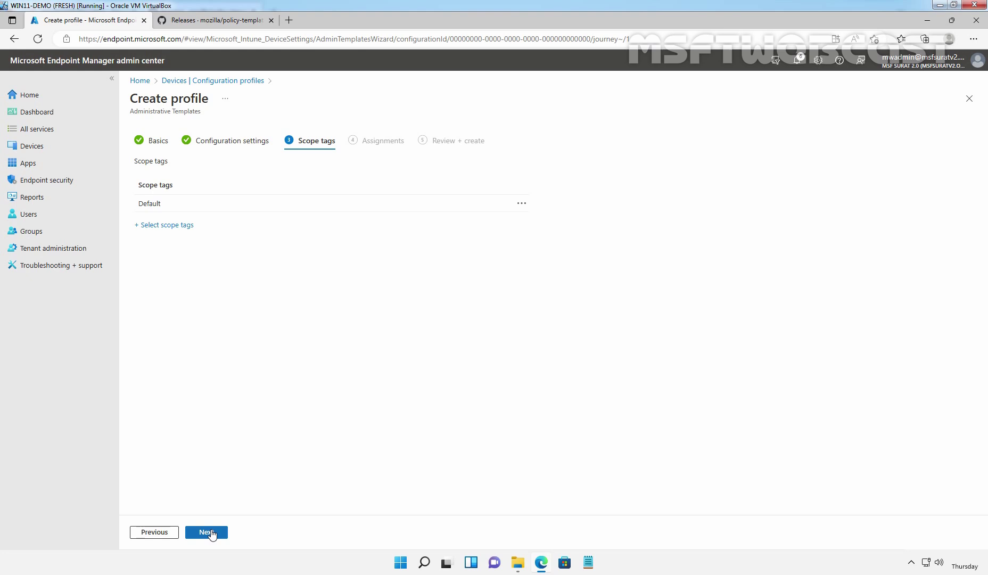
pyautogui.click(211, 533)
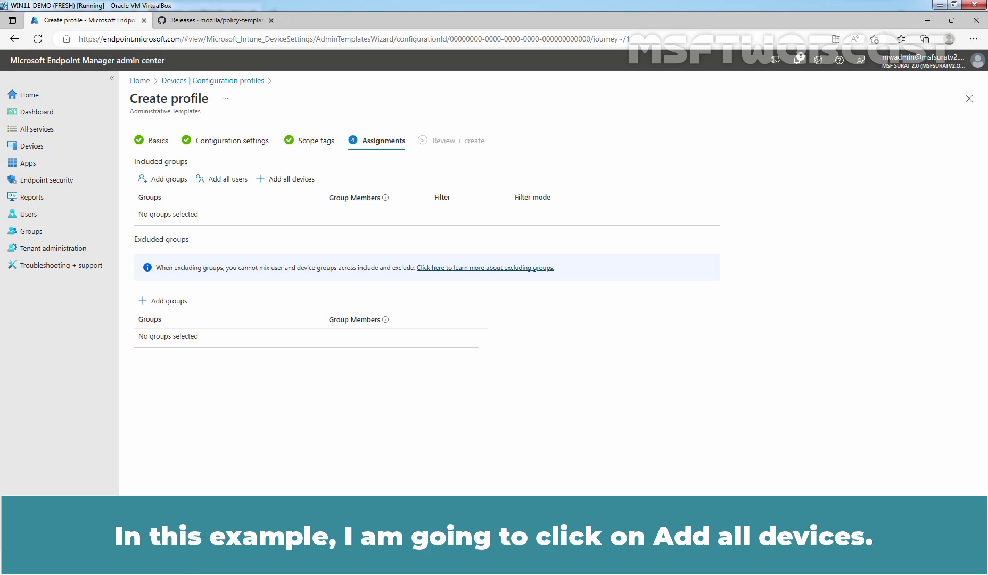
pyautogui.click(292, 179)
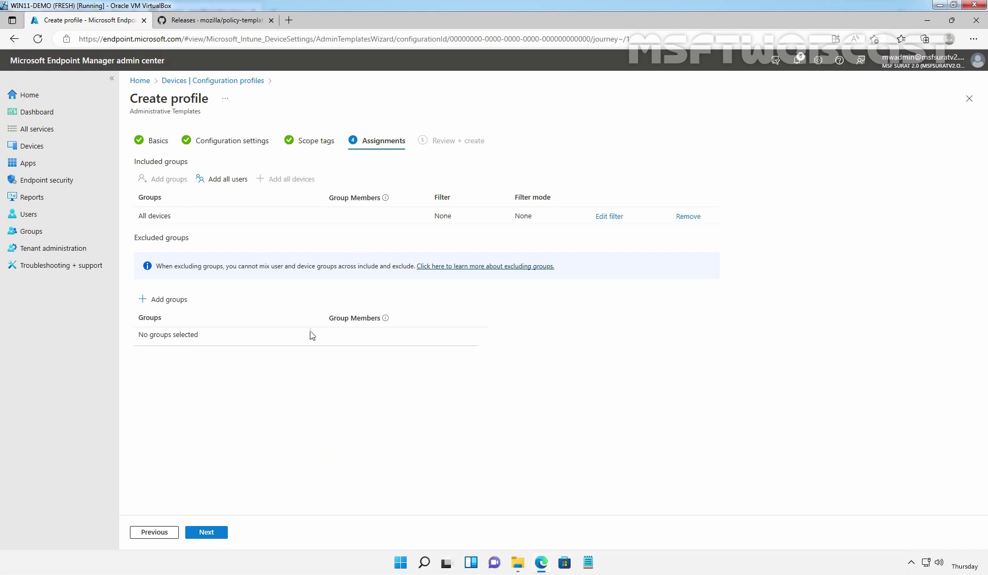
pyautogui.click(206, 532)
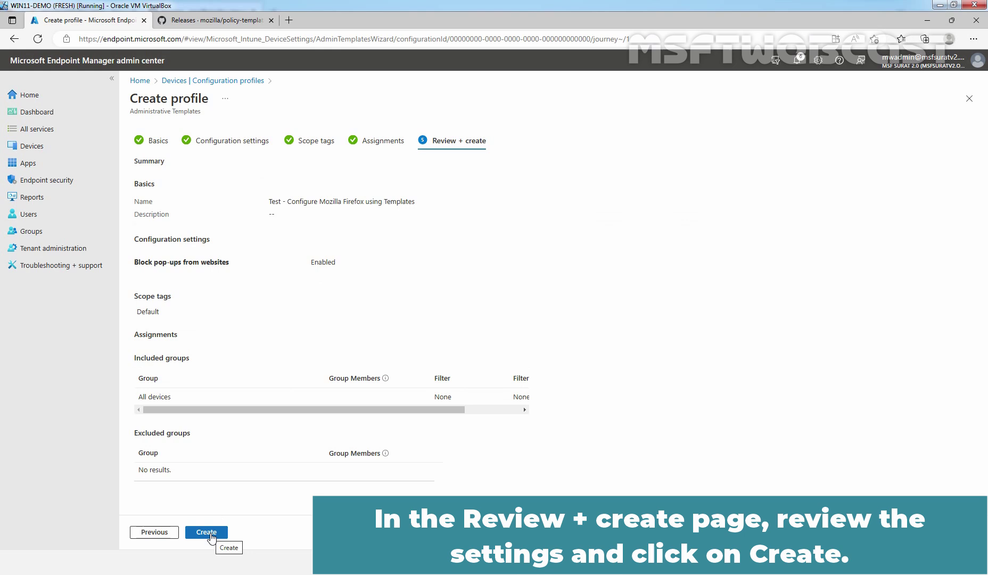
# Step: Create the Firefox profile and refresh the Configuration profiles list to show it
pyautogui.click(208, 534)
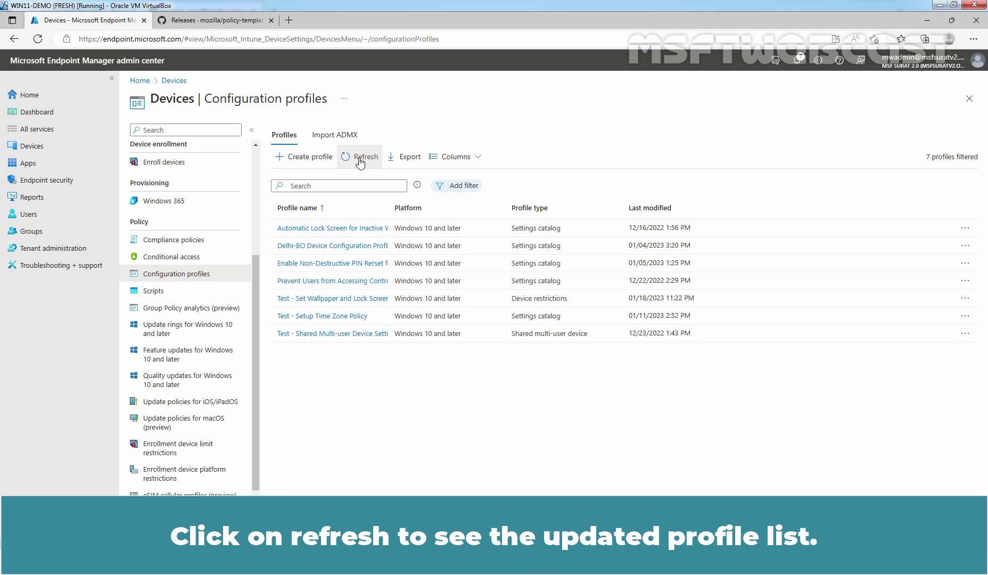
pyautogui.click(360, 158)
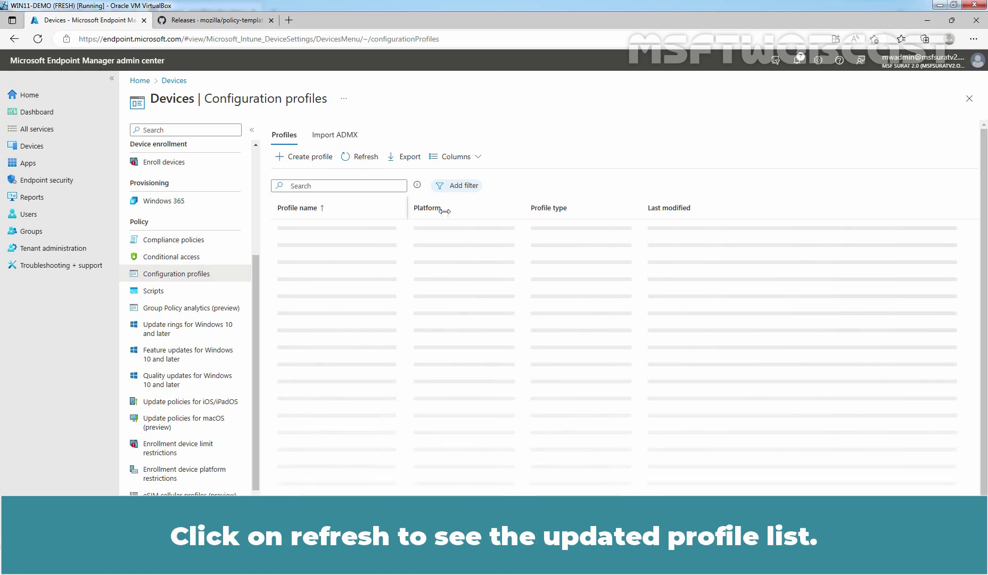